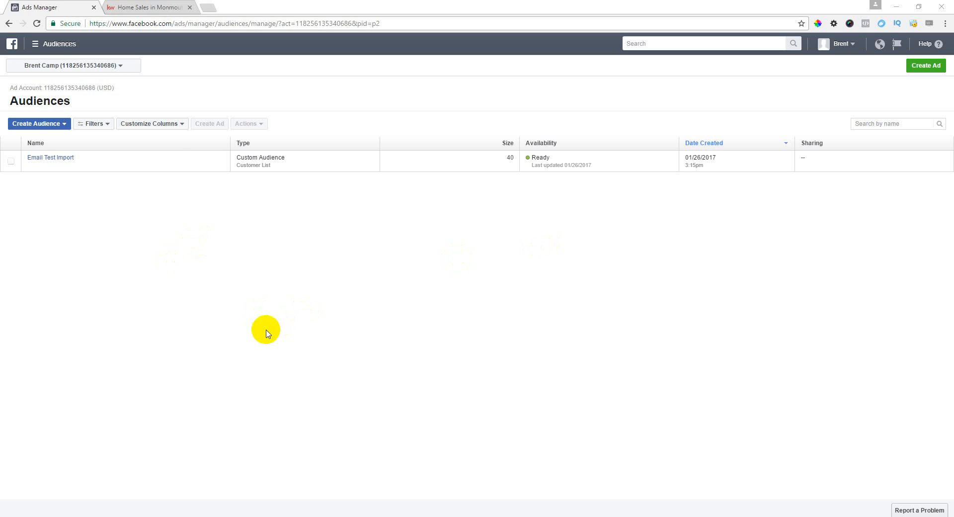
# Check the account's campaign overview in Ads Manager and return to the Audiences list.
pyautogui.click(36, 47)
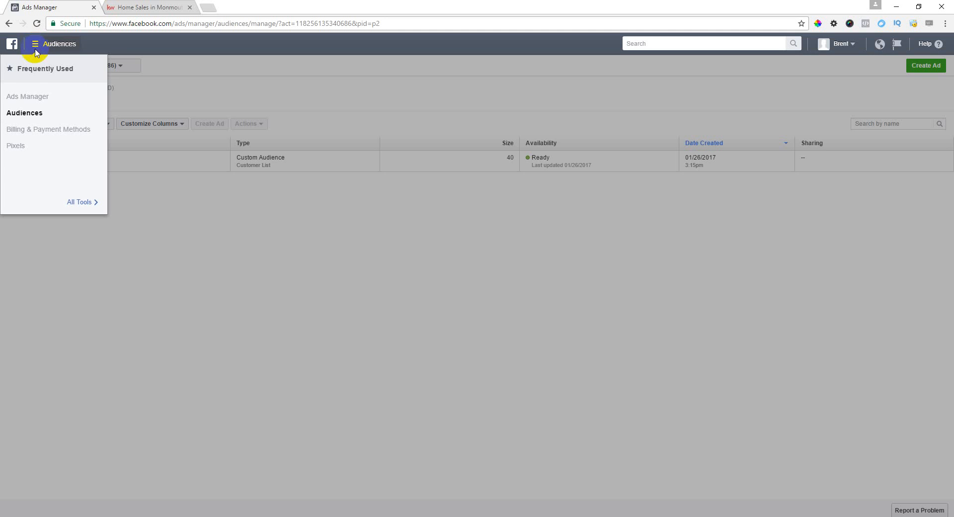
pyautogui.click(31, 98)
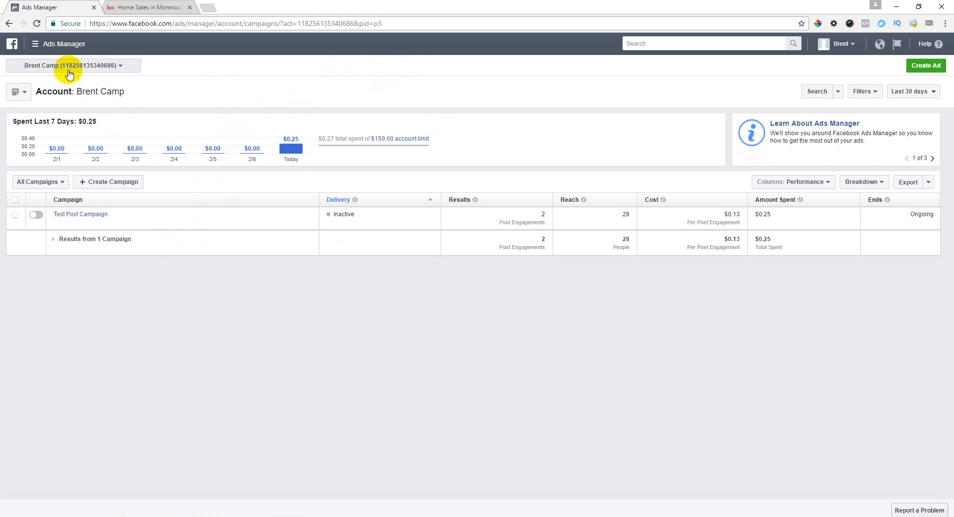
pyautogui.click(49, 47)
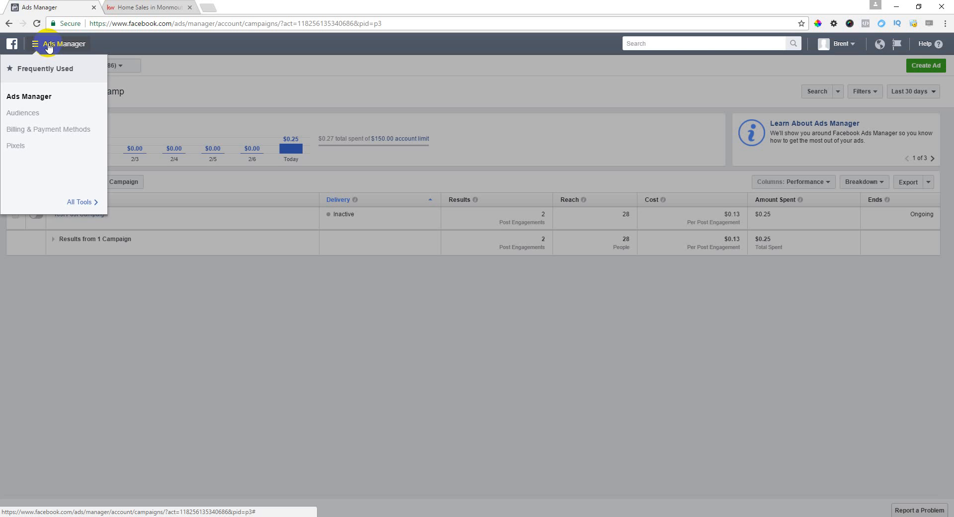
pyautogui.click(20, 113)
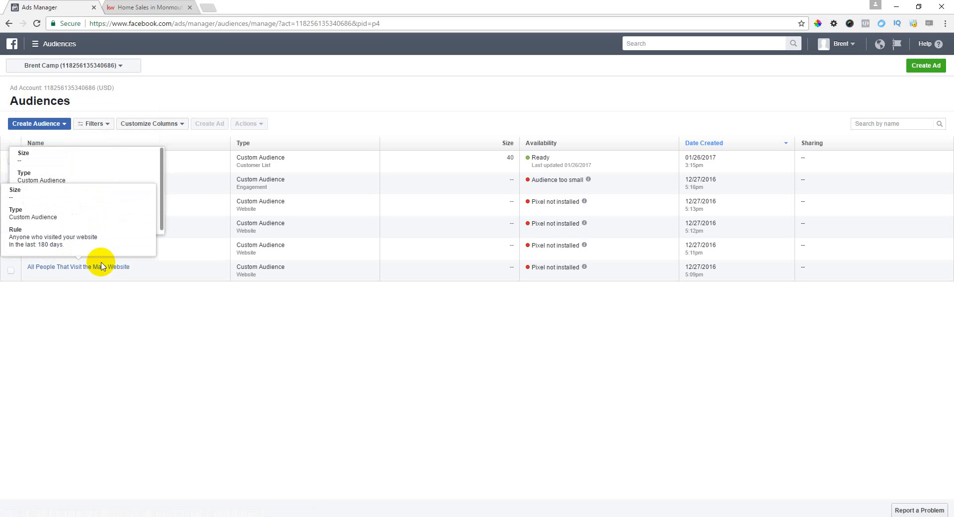
pyautogui.click(60, 125)
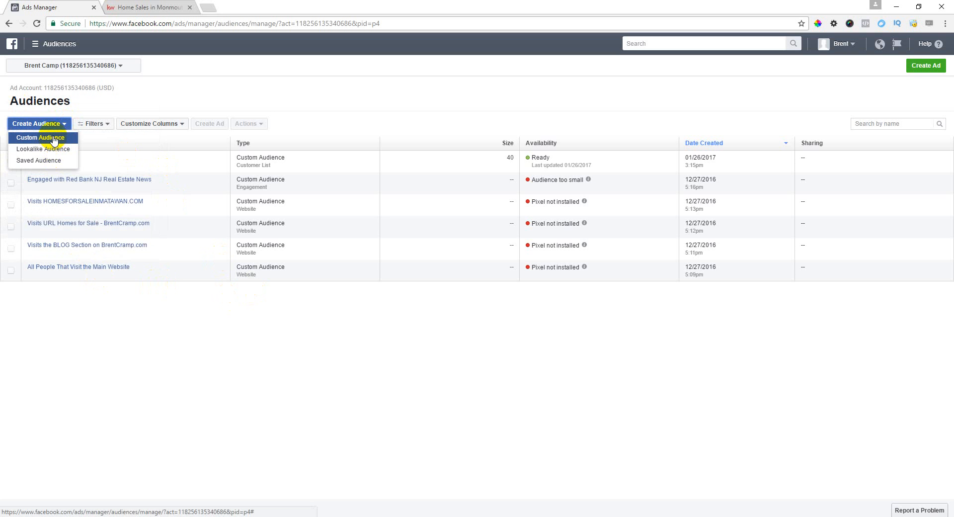
pyautogui.click(54, 139)
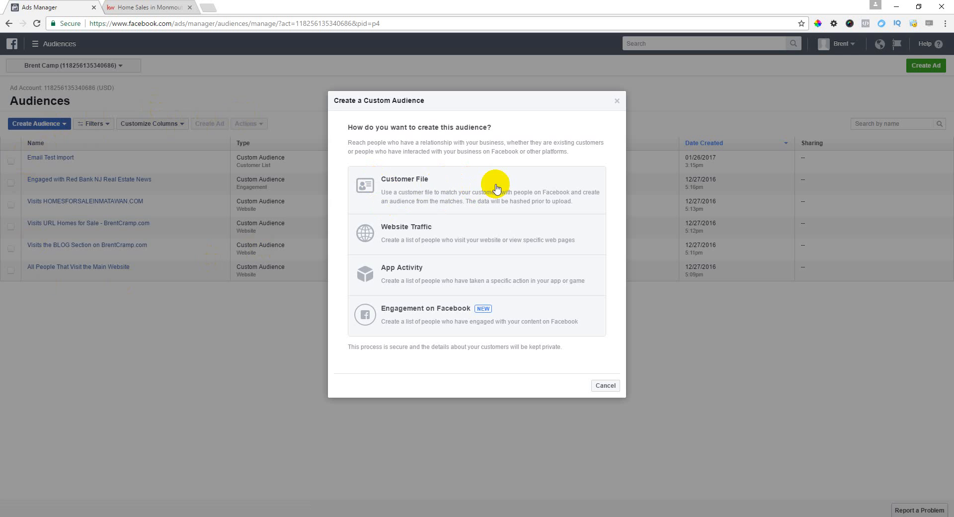
pyautogui.click(474, 235)
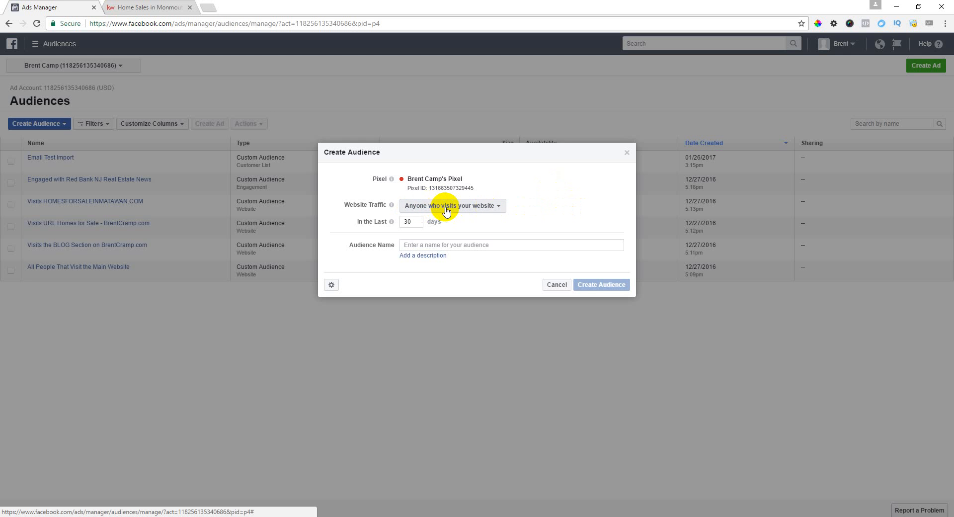
pyautogui.click(411, 208)
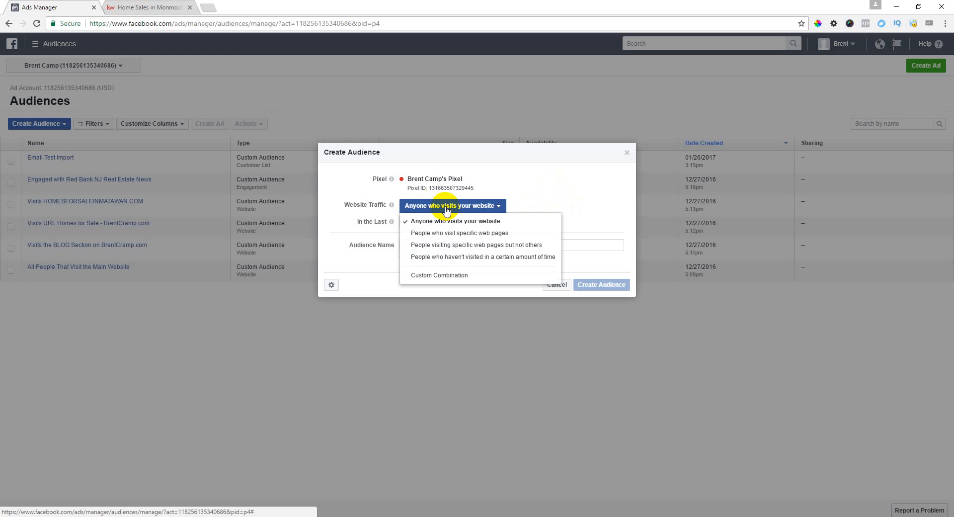
pyautogui.click(445, 236)
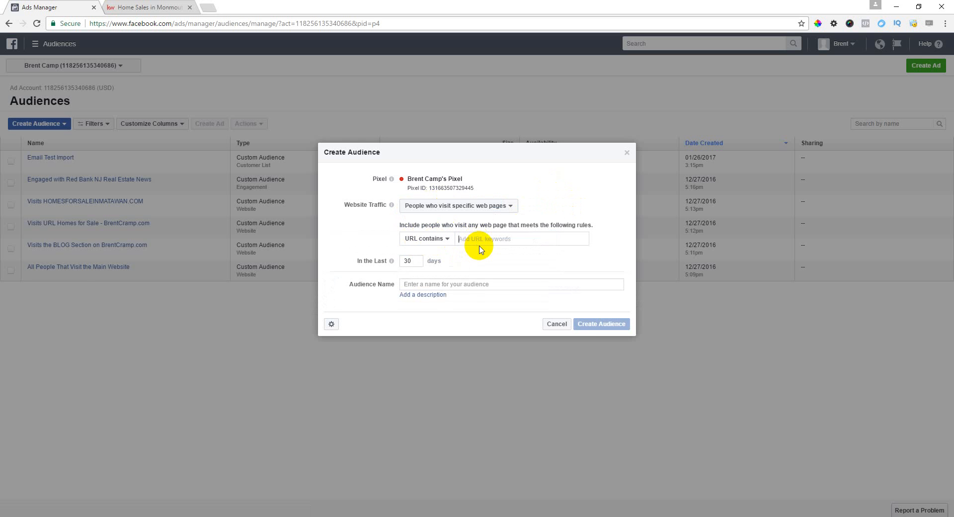
pyautogui.write('http://brentcramp.com')
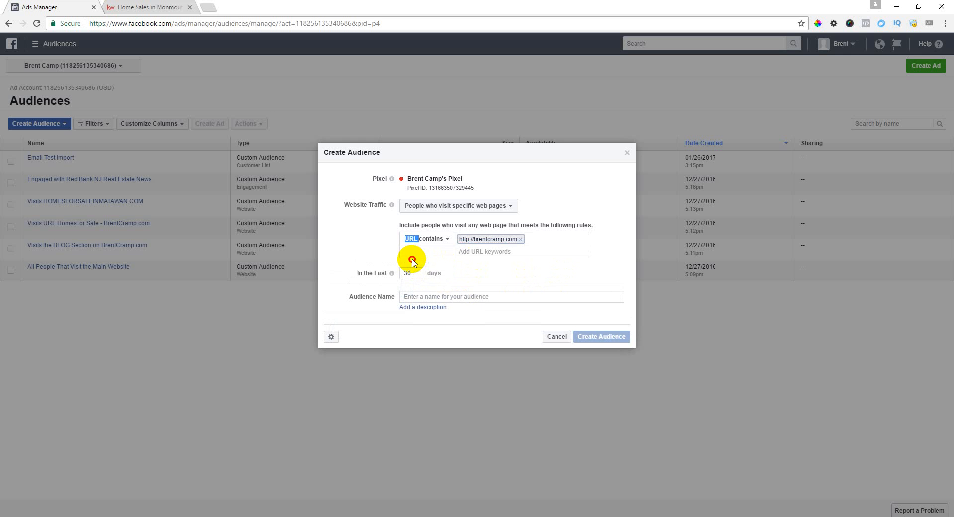
# Set the audience's visit period to the last 180 days.
pyautogui.click(410, 257)
pyautogui.doubleClick(411, 273)
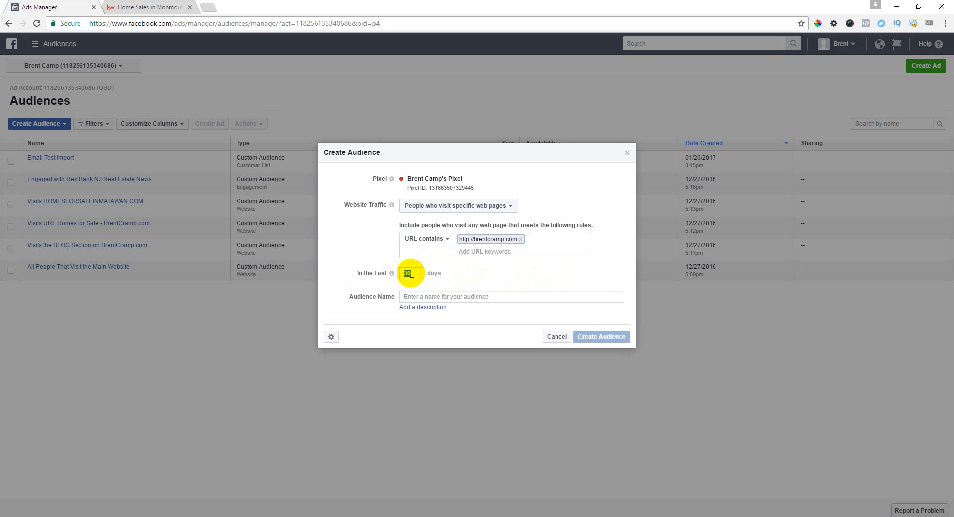
pyautogui.write('180')
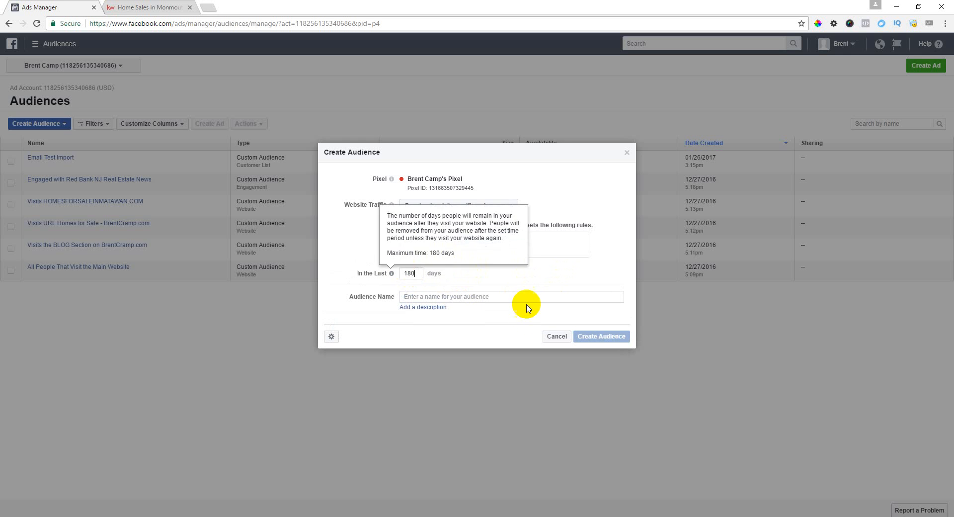
# Name the audience "Engagement - with BrentCramp.com" and create it, closing the confirmation.
pyautogui.click(473, 296)
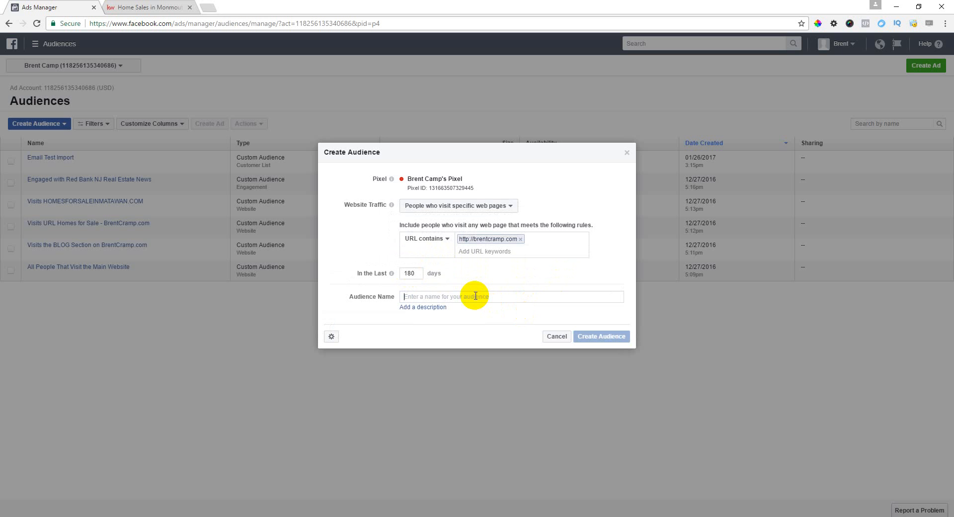
pyautogui.write('Engagement')
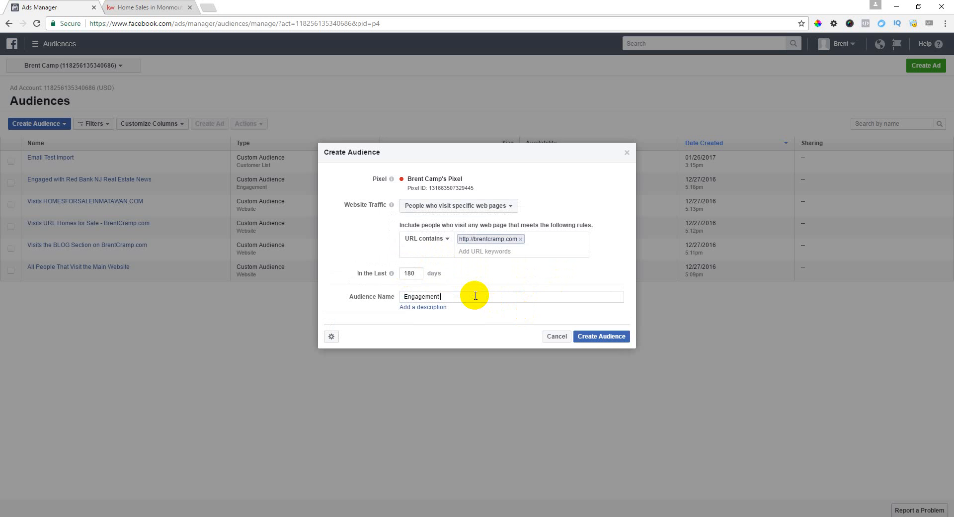
pyautogui.write(' - with BrentCramp.com')
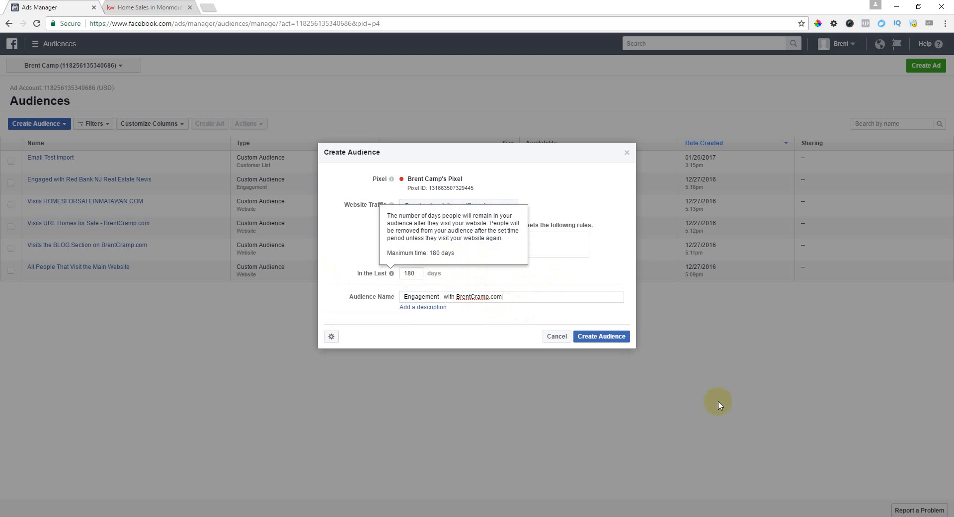
pyautogui.click(612, 338)
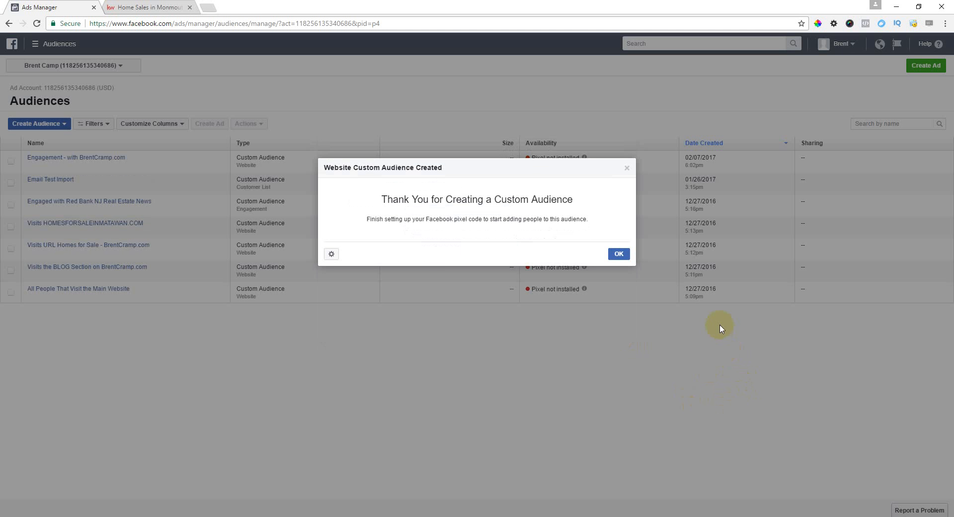
pyautogui.click(618, 253)
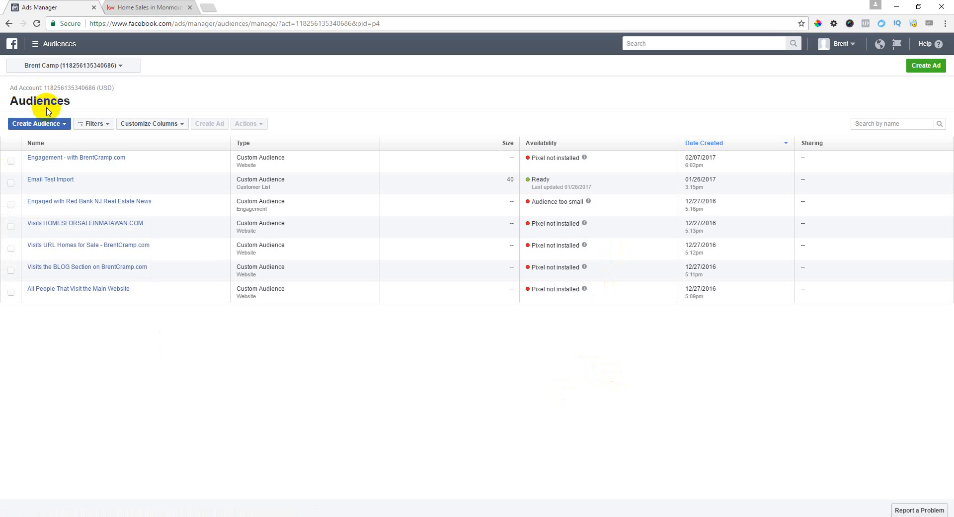
# Start another custom audience based on website traffic, targeting people who visit specific web pages.
pyautogui.click(63, 125)
pyautogui.click(57, 132)
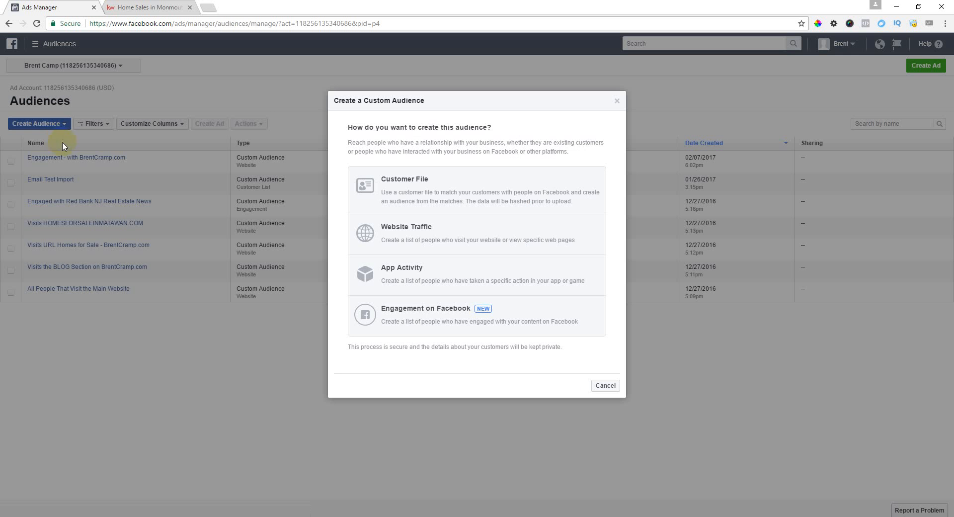
pyautogui.click(466, 238)
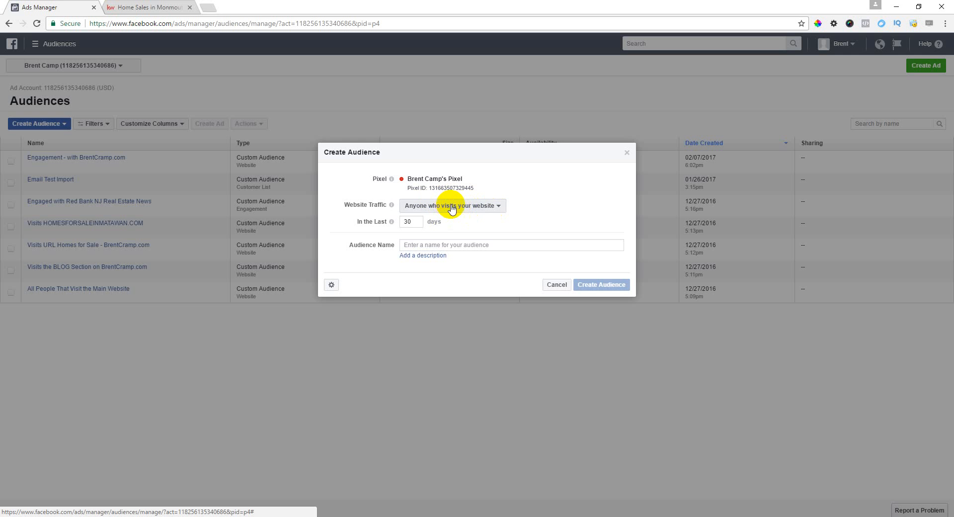
pyautogui.click(457, 208)
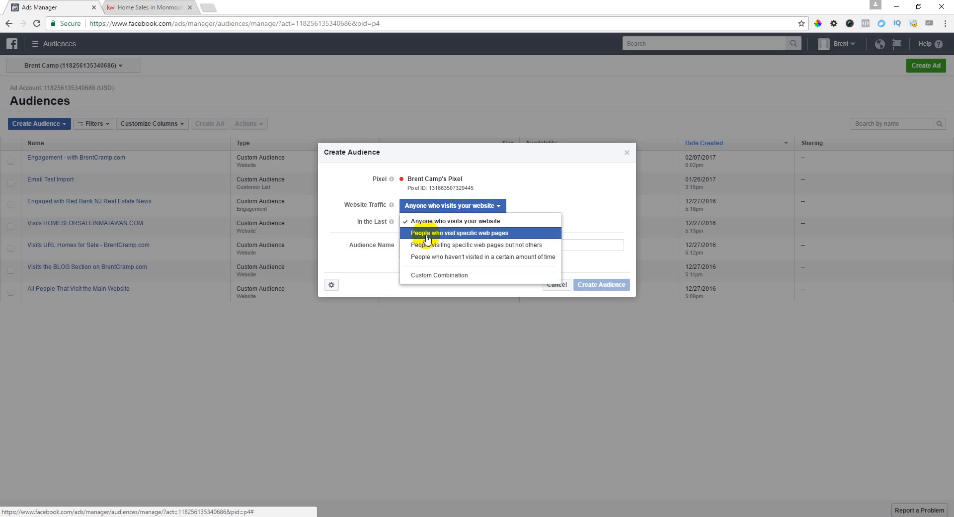
pyautogui.click(453, 234)
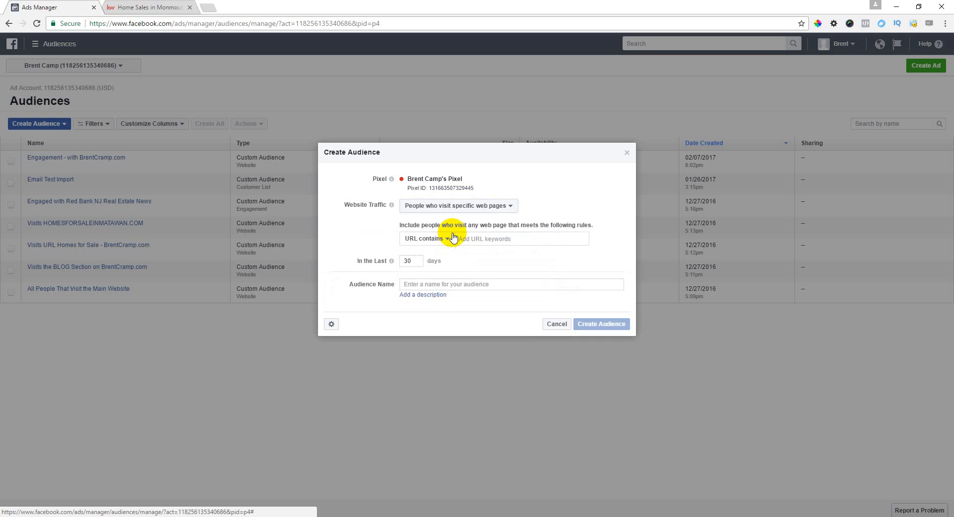
pyautogui.click(428, 242)
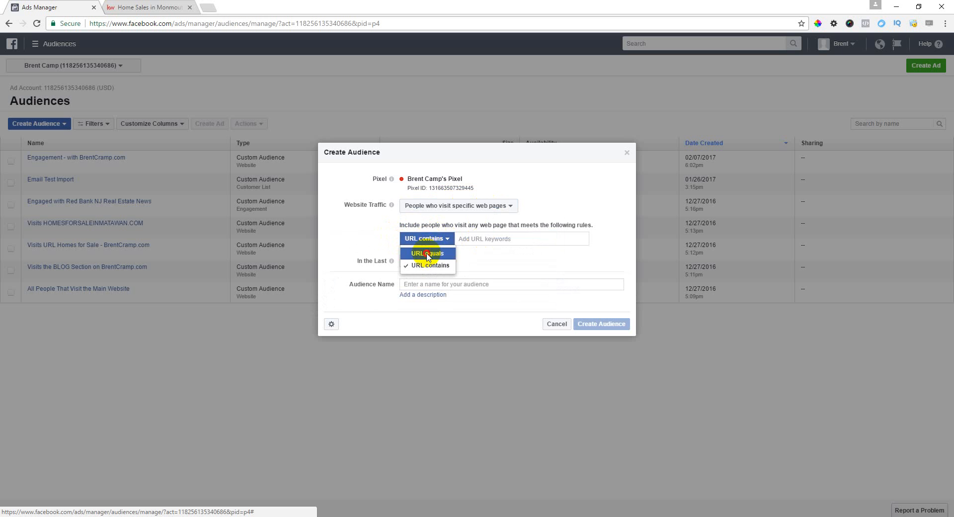
pyautogui.click(428, 254)
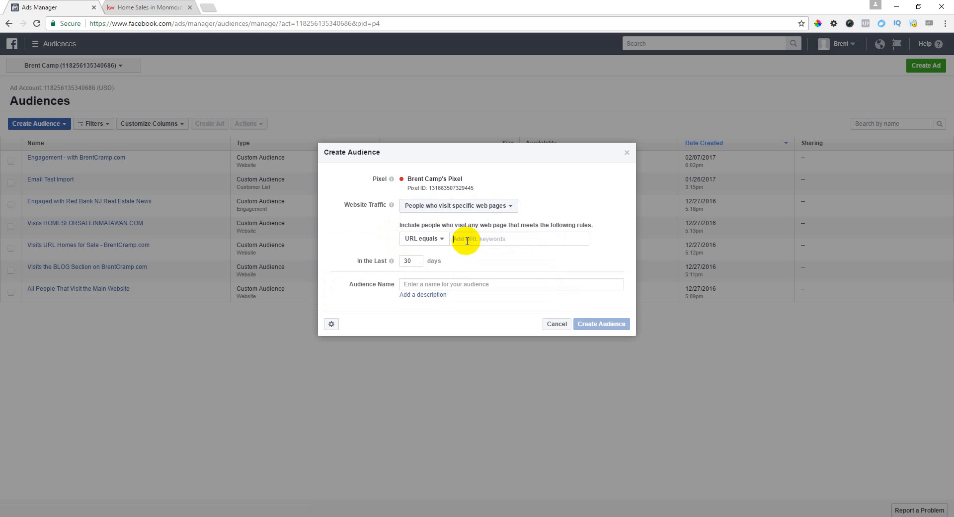
pyautogui.write('http://brentcramp.com/cma')
pyautogui.press('Return')
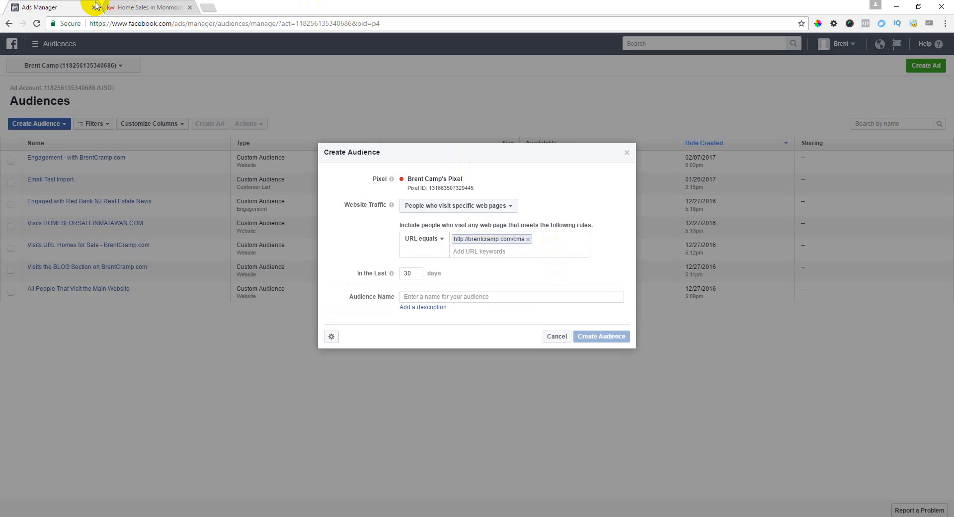
# Switch to the brentcramp.com website and look through its home page.
pyautogui.click(148, 8)
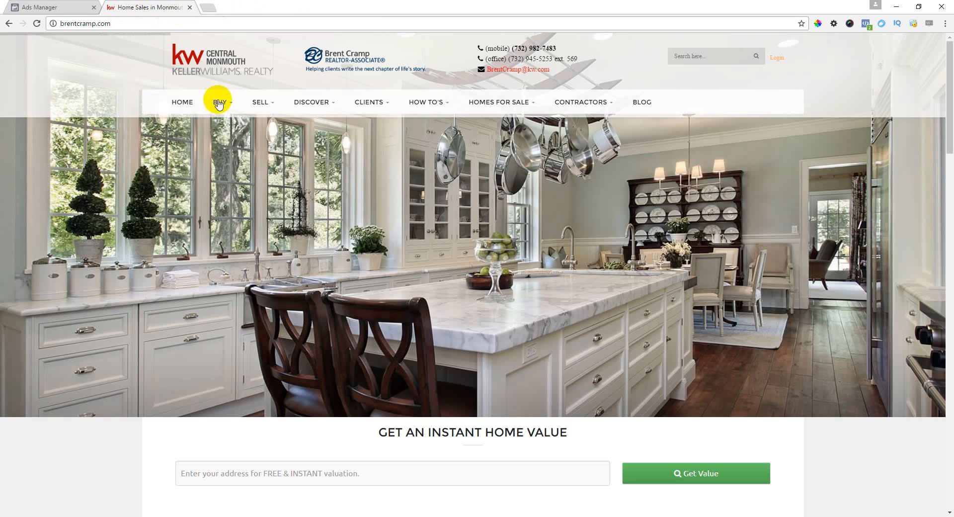
pyautogui.scroll(-9, 822, 213)
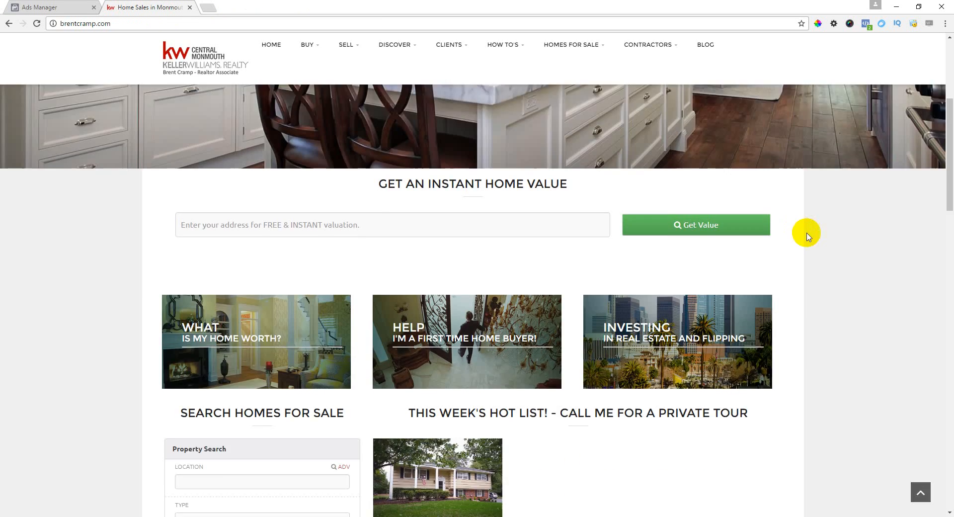
pyautogui.scroll(-4, 833, 243)
pyautogui.scroll(13, 840, 267)
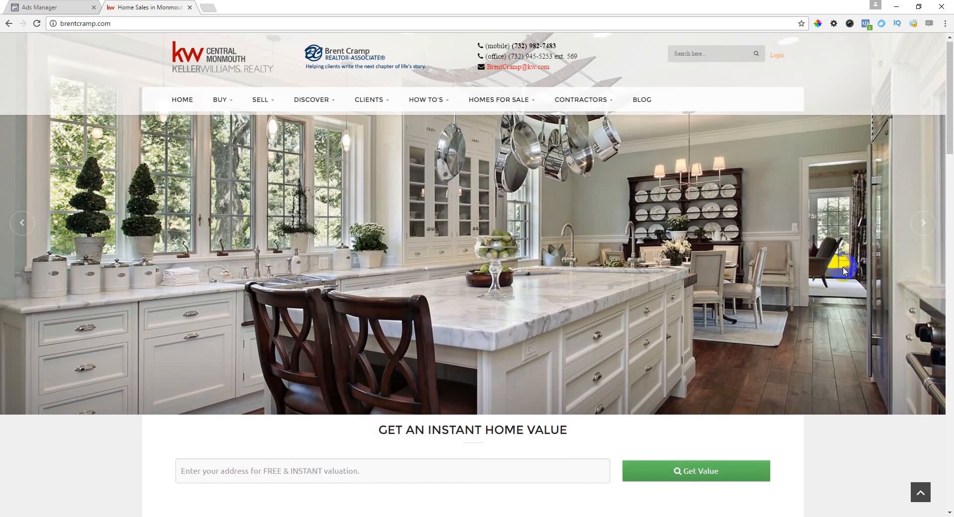
# Open the brentcramp.com/cma page to view the home valuation page targeted by the audience.
pyautogui.click(176, 23)
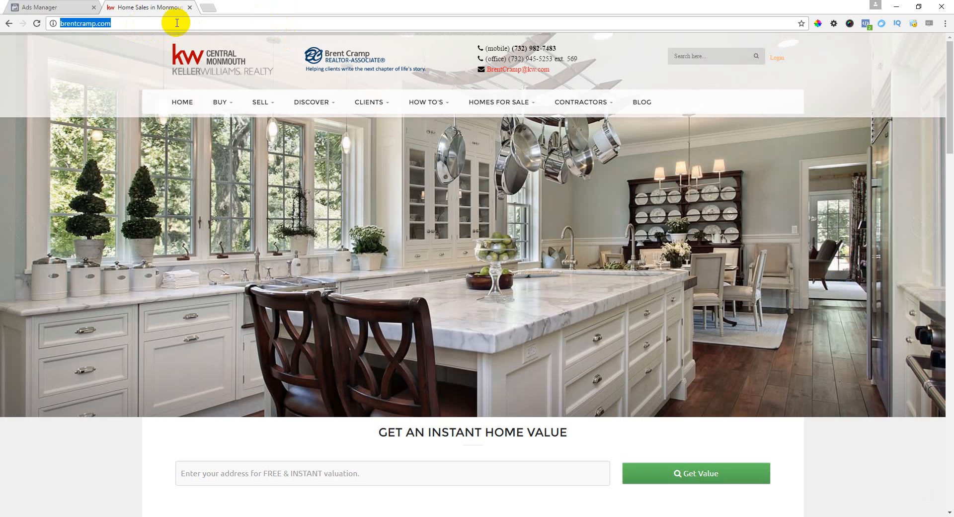
pyautogui.click(176, 24)
pyautogui.write('/cma')
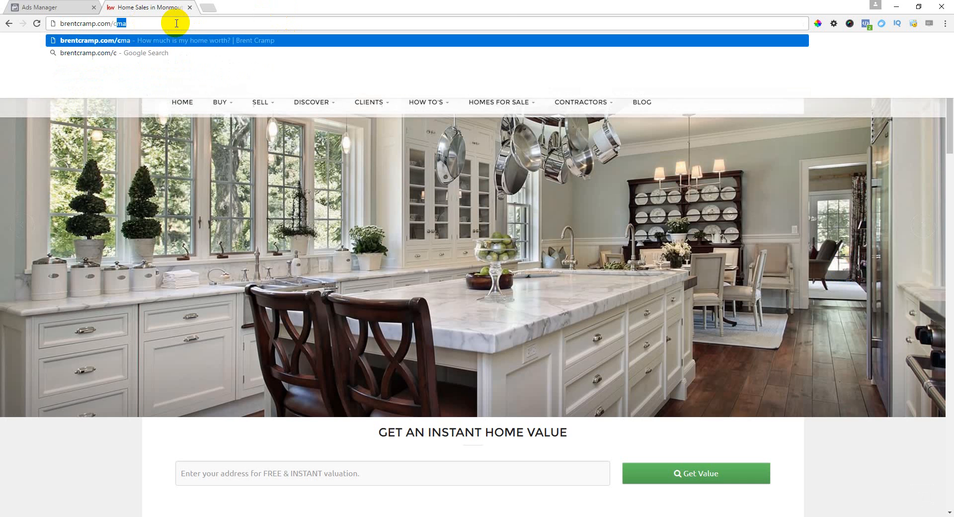
pyautogui.press('Return')
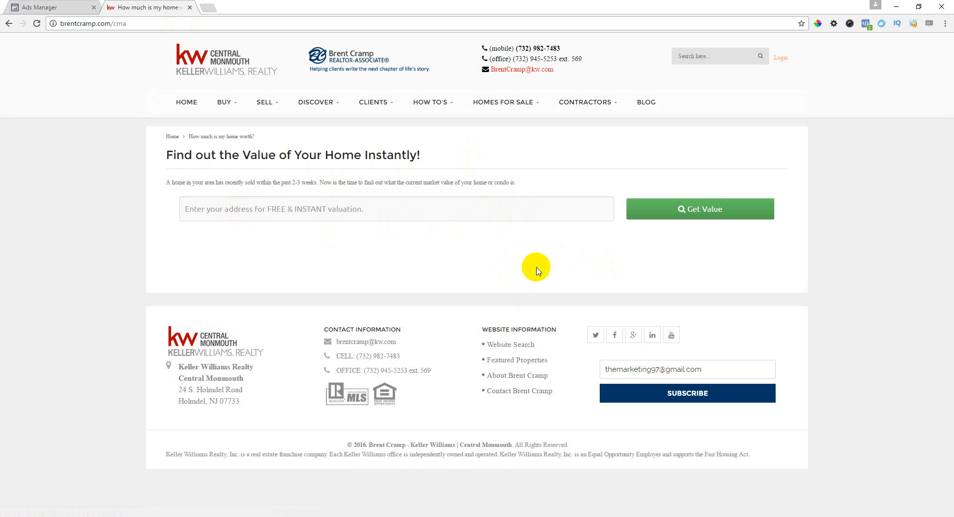
# Return to Ads Manager and set the CMA audience's visit period to the last 180 days.
pyautogui.click(55, 7)
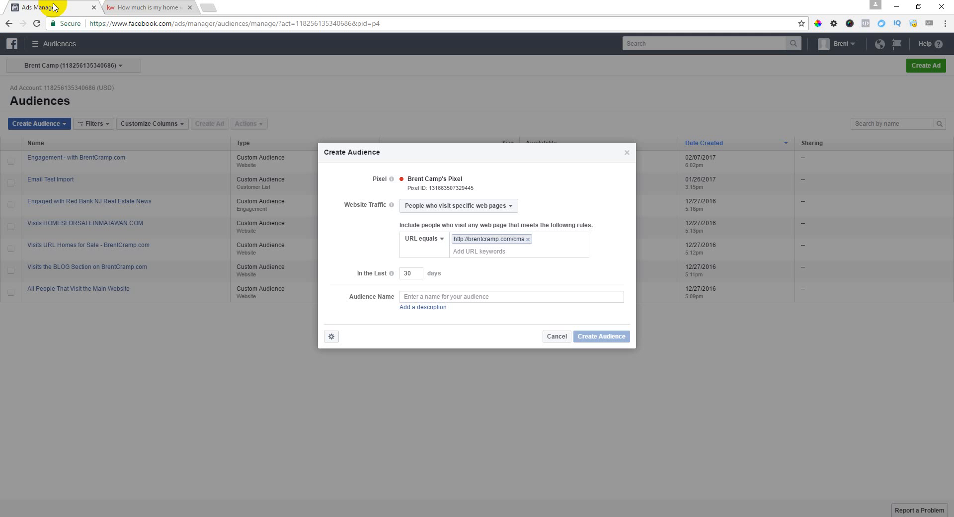
pyautogui.doubleClick(411, 272)
pyautogui.write('180')
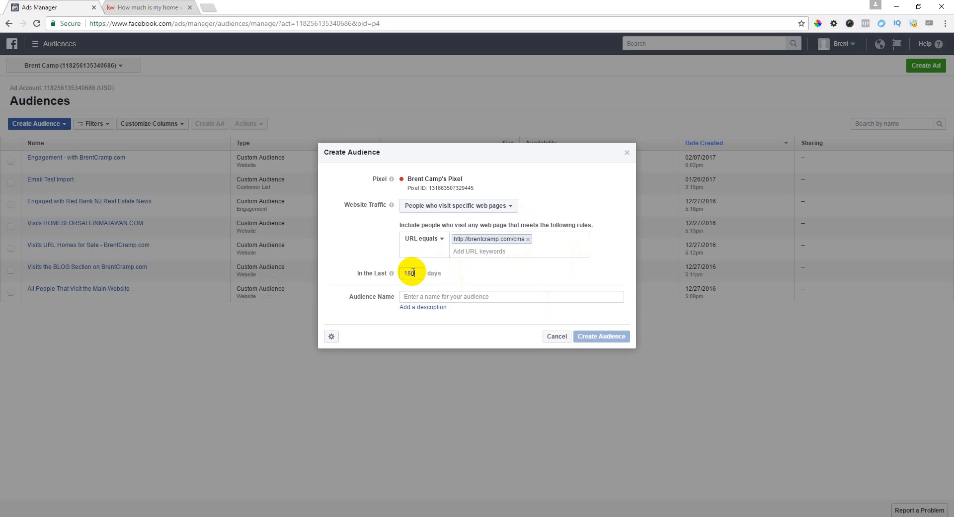
# Name the audience "Engagement - CMA Page" and create it.
pyautogui.click(465, 299)
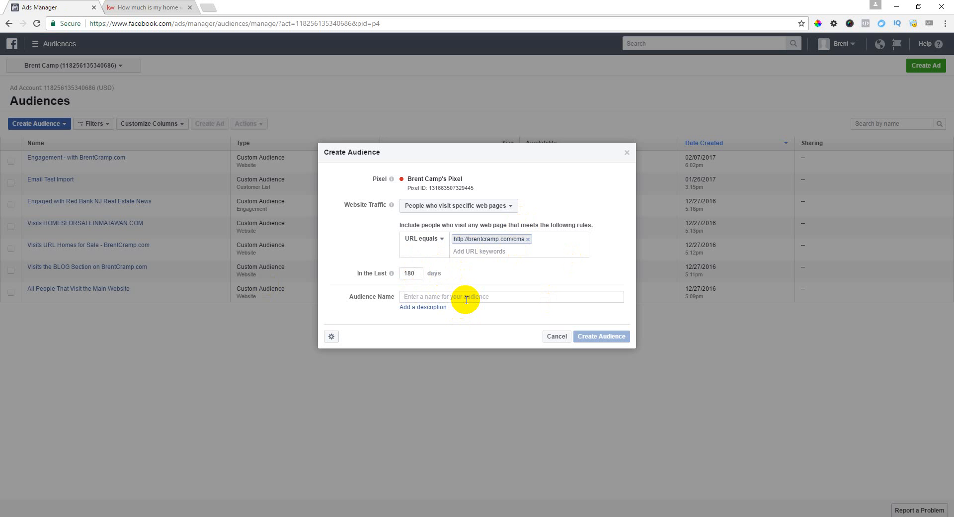
pyautogui.write('Engagement')
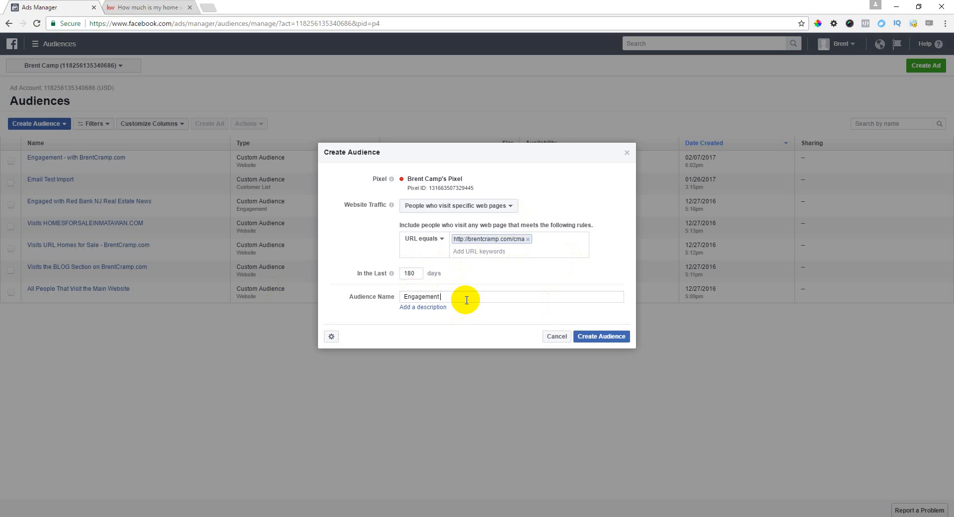
pyautogui.write(' - CMA Page')
pyautogui.click(601, 336)
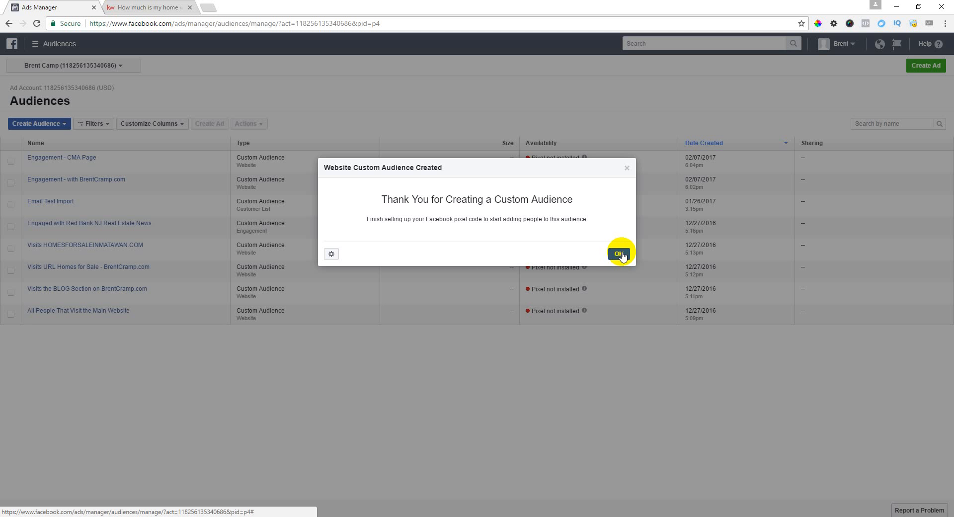
# Switch to the brentcramp.com website, open the Free Home Seller's Guide page under How To's and copy its URL.
pyautogui.click(618, 254)
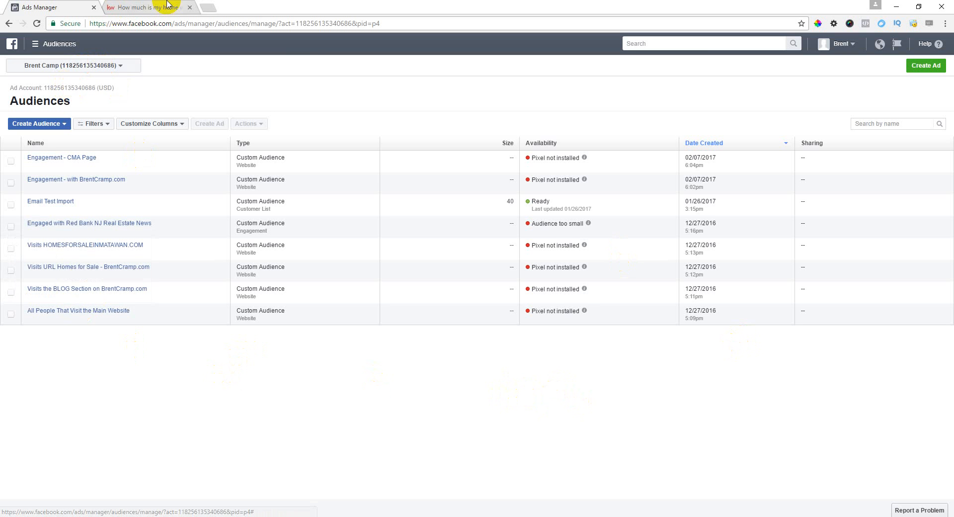
pyautogui.click(145, 7)
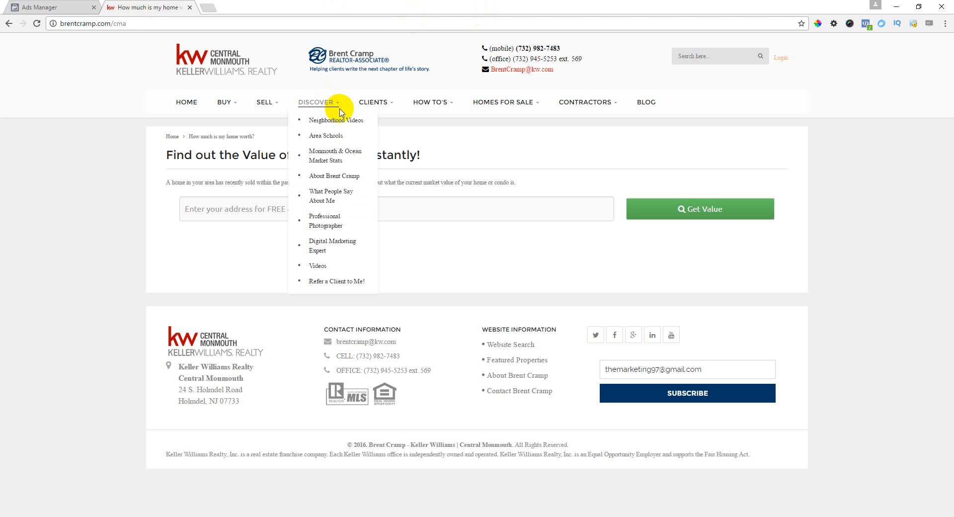
pyautogui.click(435, 104)
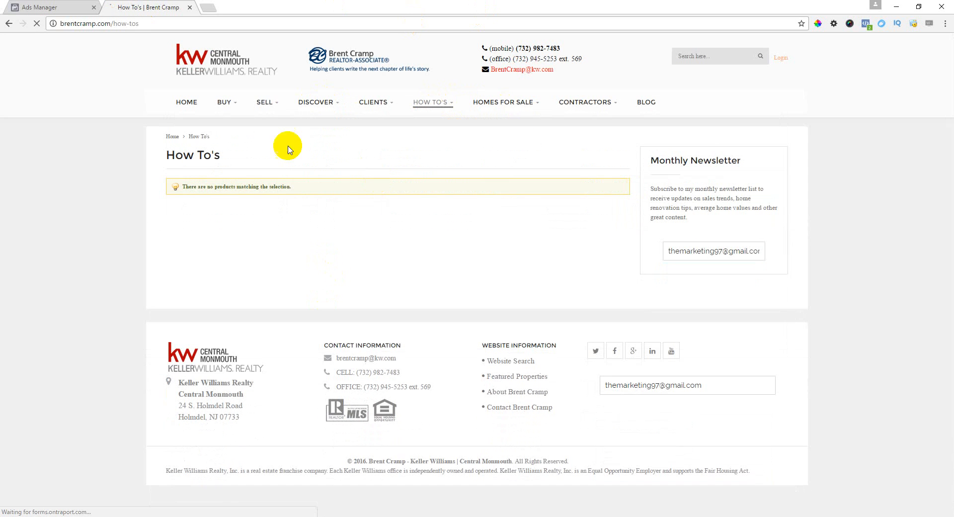
pyautogui.moveTo(426, 102)
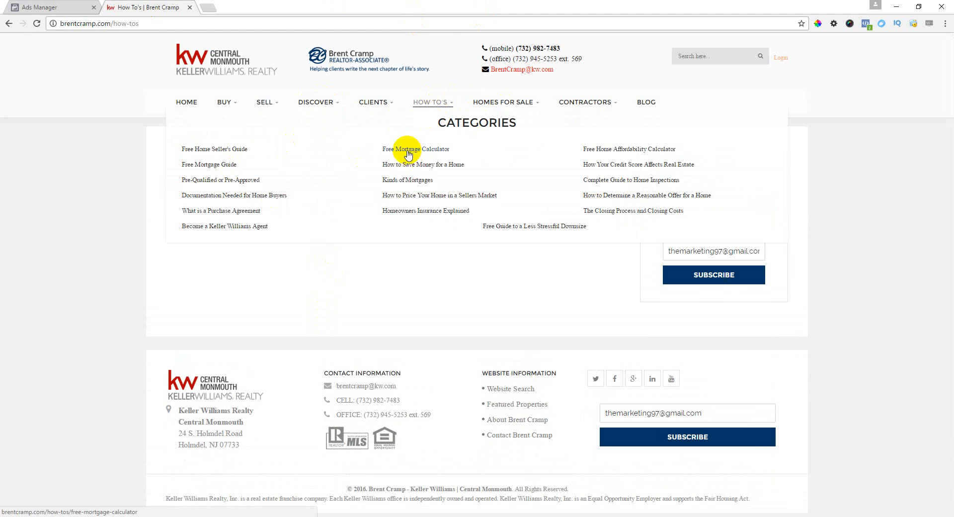
pyautogui.click(218, 150)
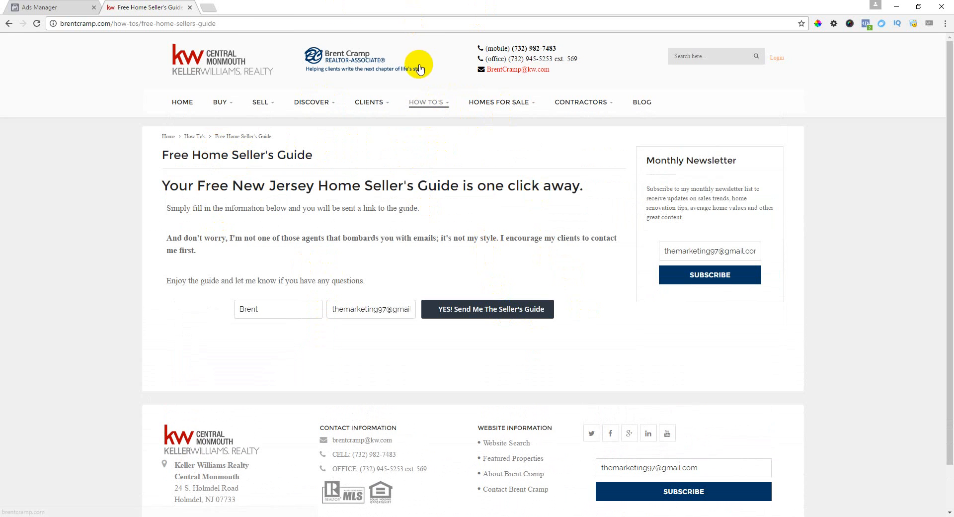
pyautogui.click(258, 25)
pyautogui.hotkey('ctrl', 'c')
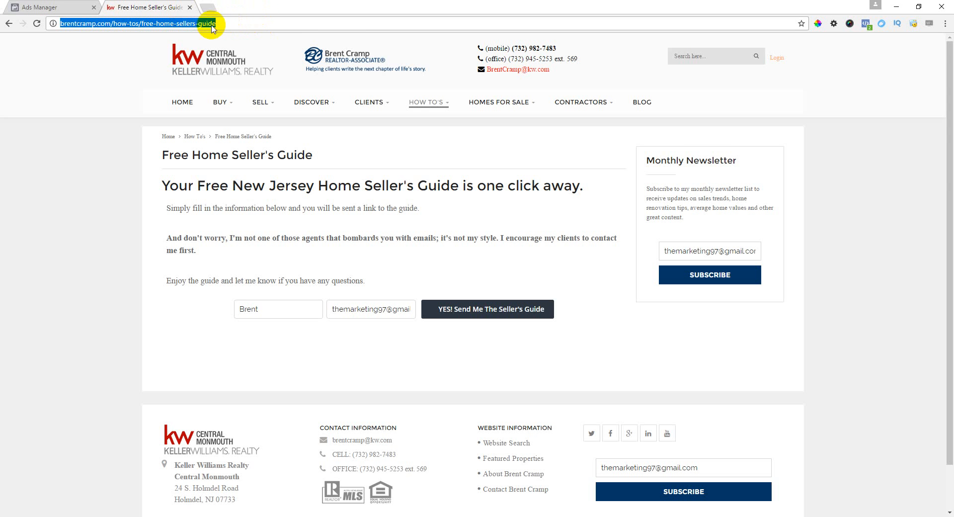
# Return to Ads Manager and start a website traffic custom audience for people who visit specific web pages.
pyautogui.click(52, 7)
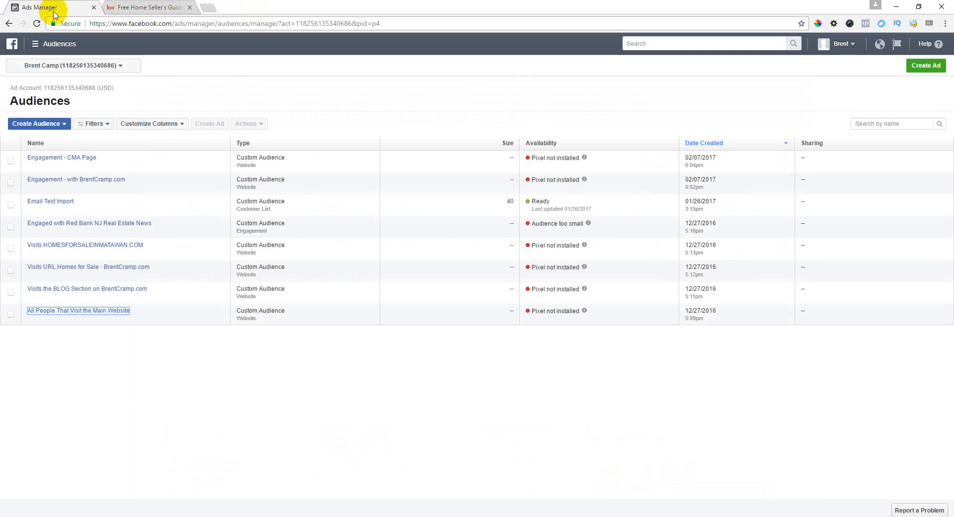
pyautogui.click(58, 123)
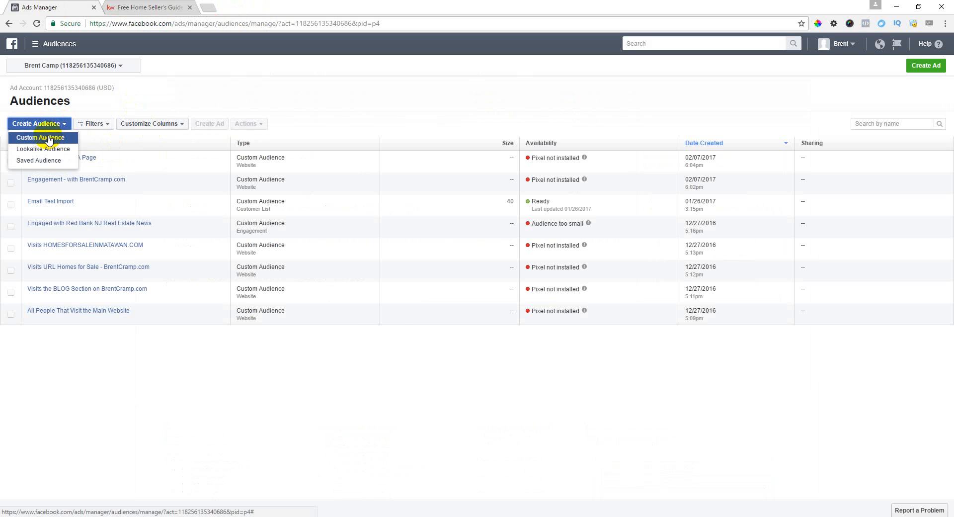
pyautogui.click(49, 137)
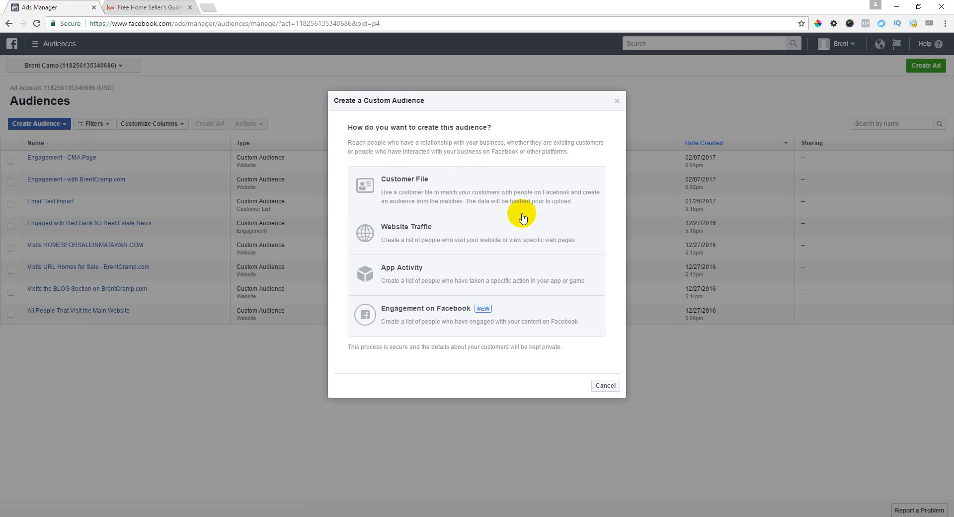
pyautogui.click(478, 237)
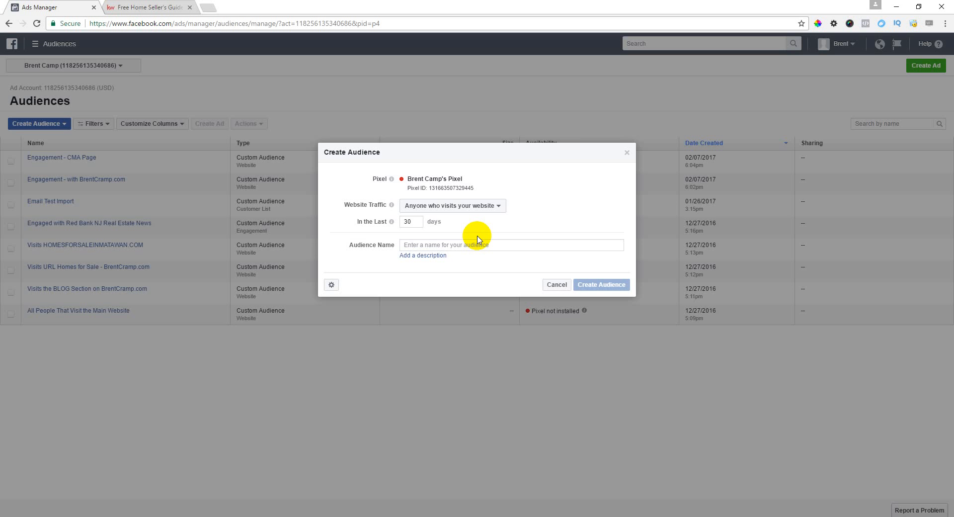
pyautogui.click(452, 207)
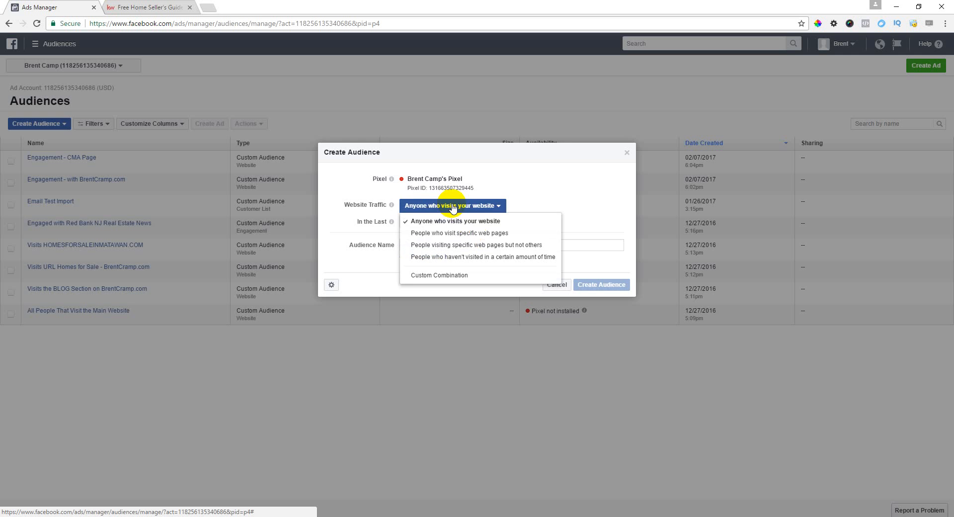
pyautogui.click(458, 236)
pyautogui.click(430, 242)
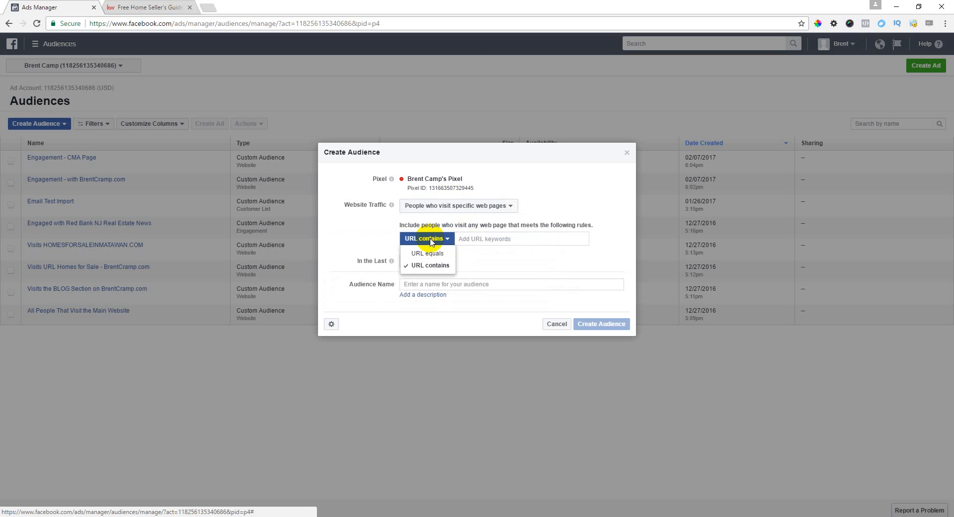
pyautogui.click(426, 255)
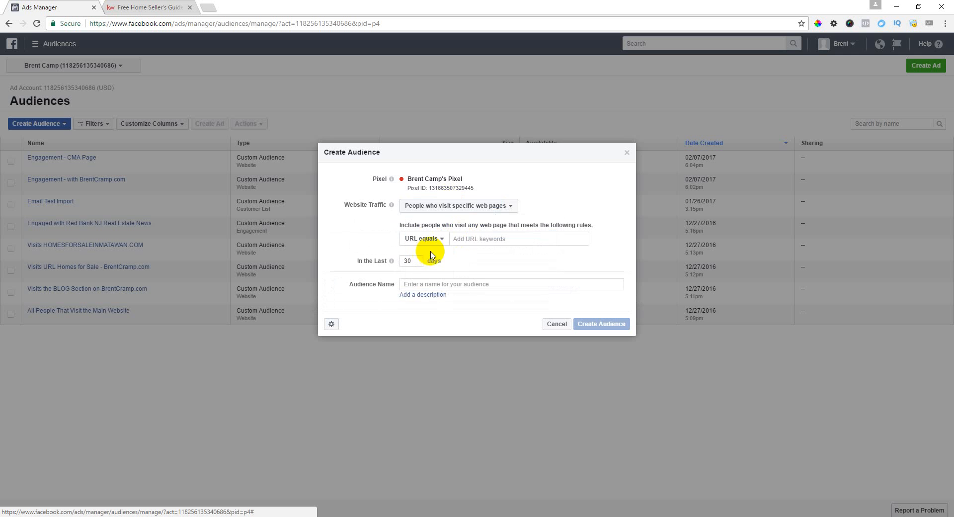
pyautogui.click(464, 238)
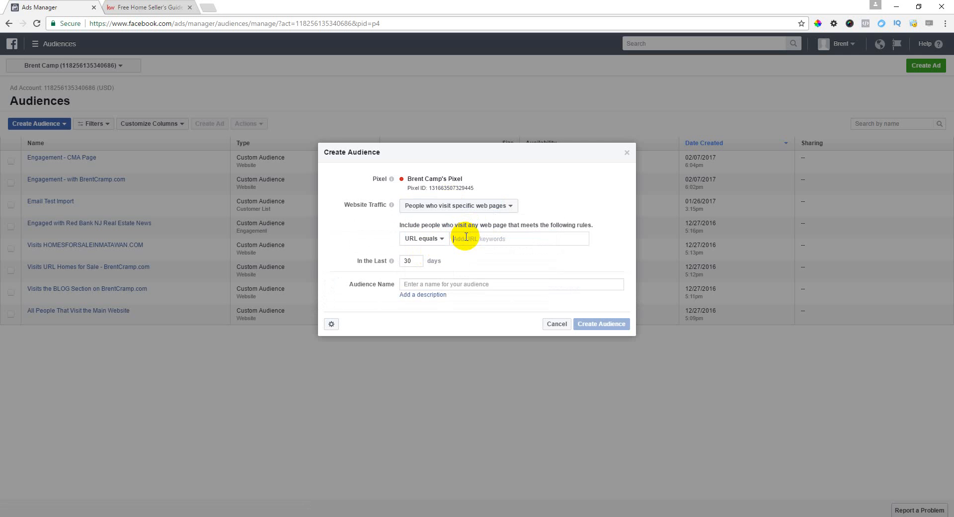
pyautogui.hotkey('ctrl', 'v')
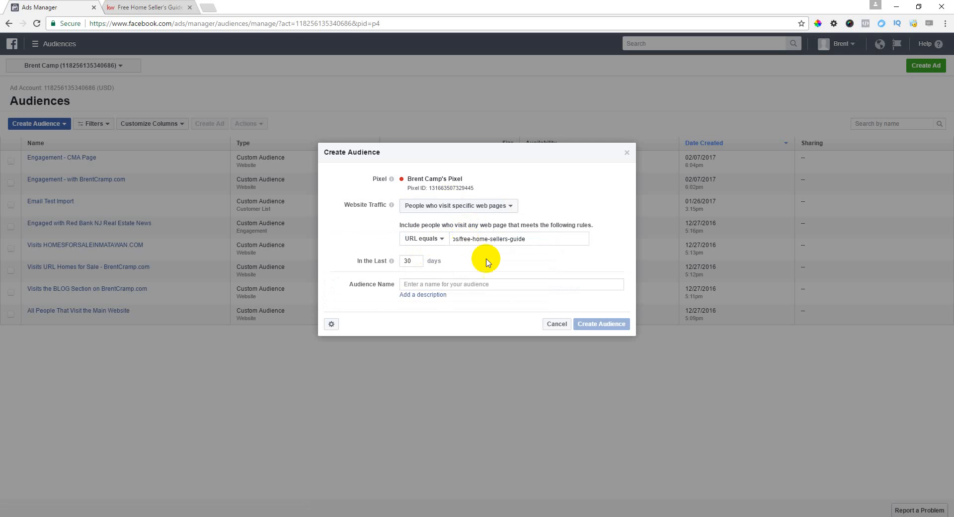
pyautogui.press('Return')
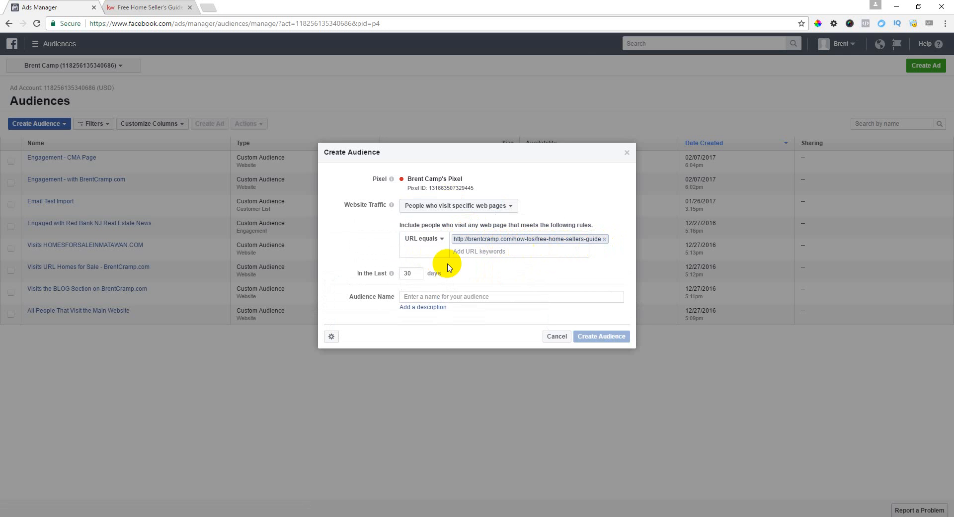
# Set the visit period to the last 180 days, name the audience "Engagement - Home Sellers Guide Page" and create it.
pyautogui.doubleClick(413, 274)
pyautogui.write('180')
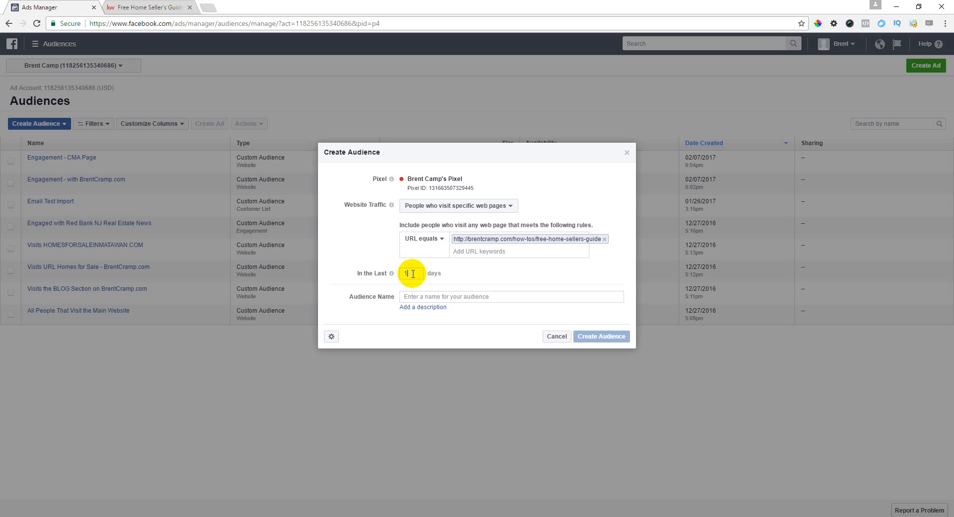
pyautogui.click(481, 296)
pyautogui.write('Enga')
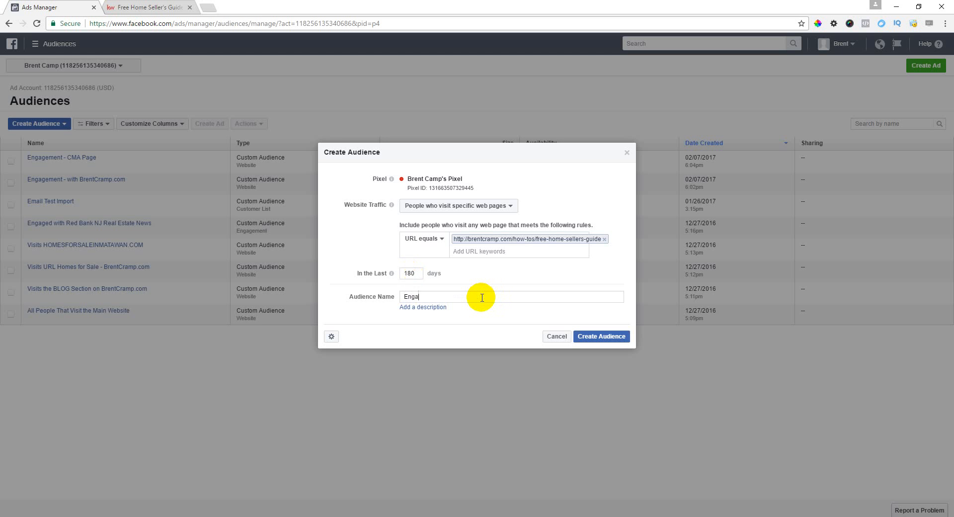
pyautogui.write('gement - Home Sellers Guide Page')
pyautogui.click(598, 338)
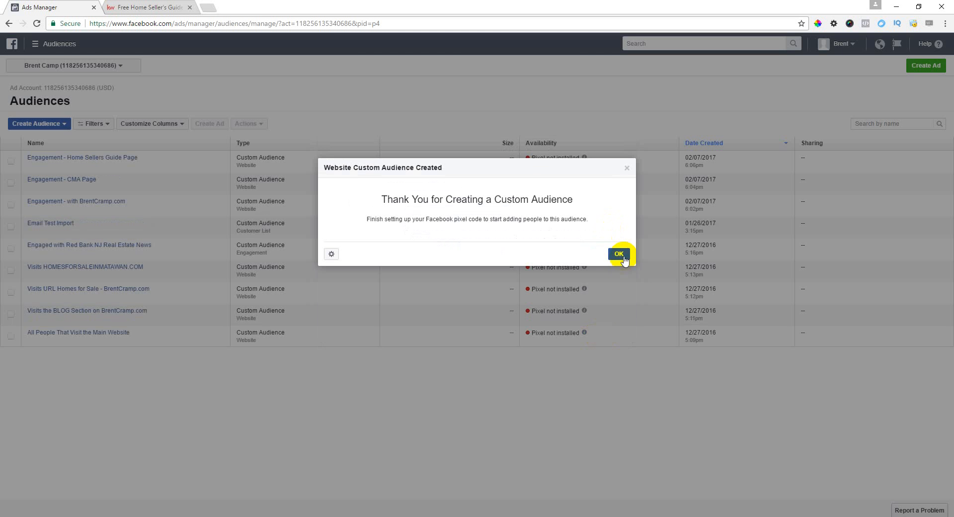
pyautogui.click(619, 254)
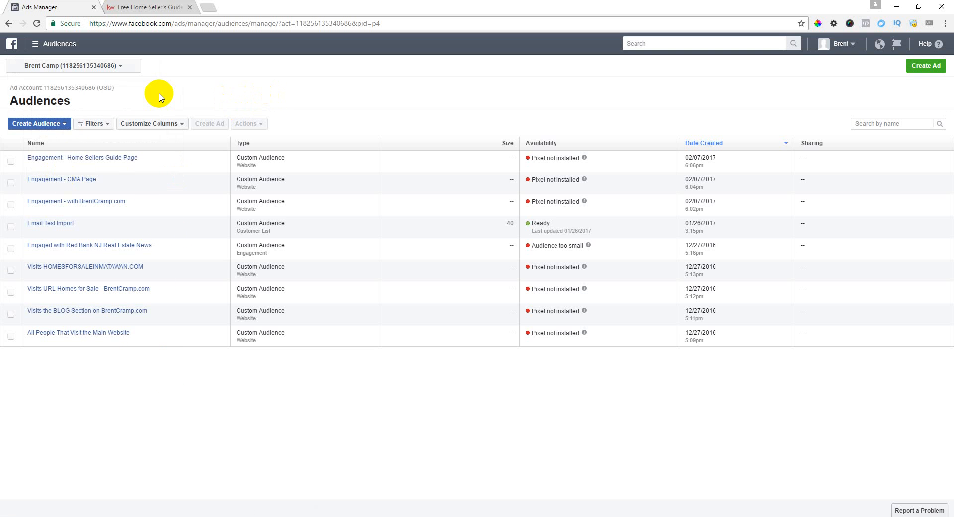
# Start a custom audience based on Facebook engagement, for people who interacted with the Page.
pyautogui.click(65, 124)
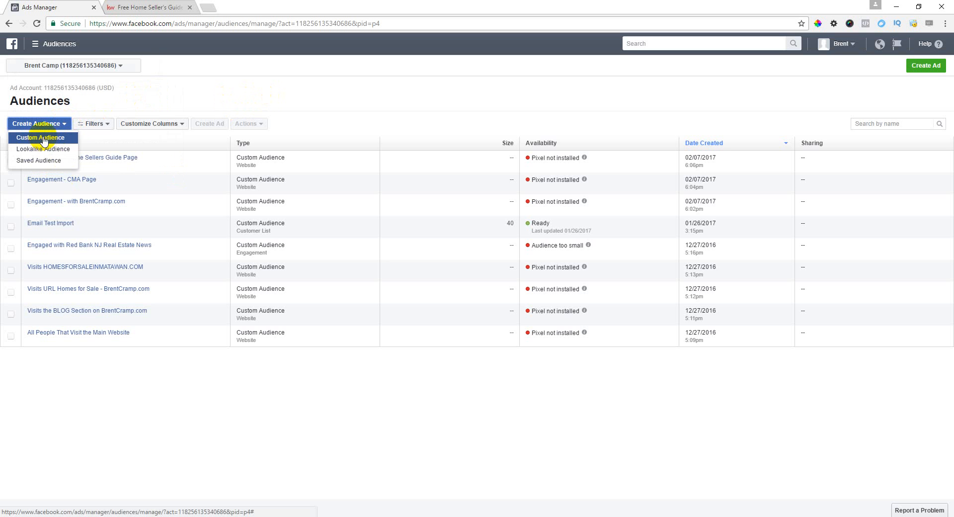
pyautogui.click(44, 138)
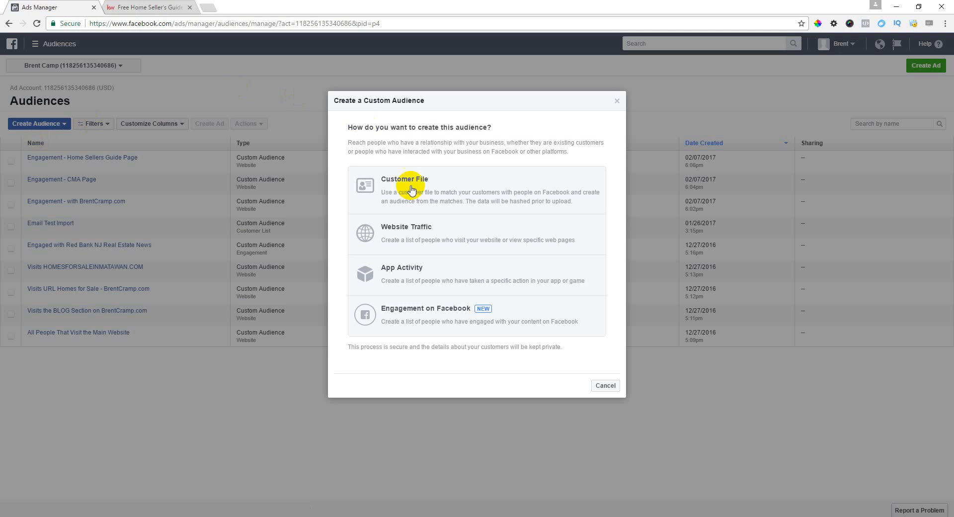
pyautogui.click(437, 321)
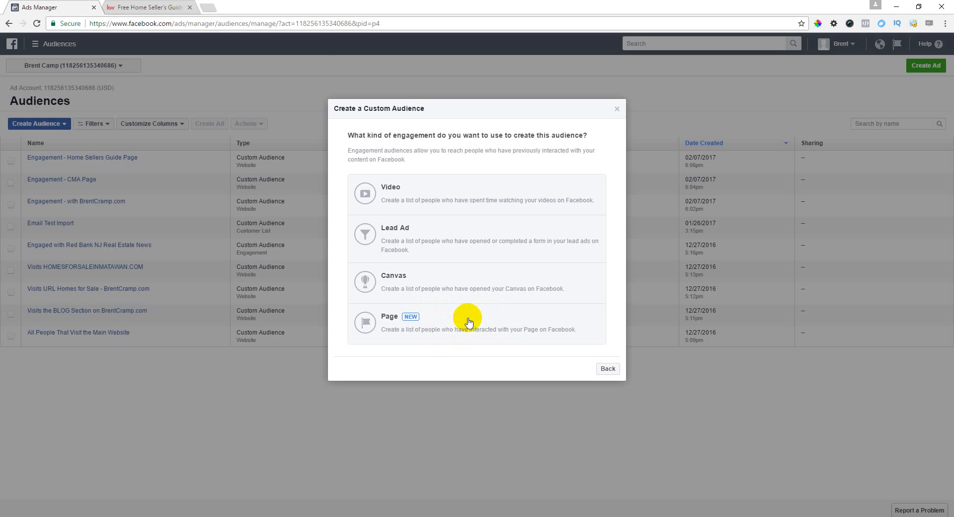
pyautogui.click(433, 319)
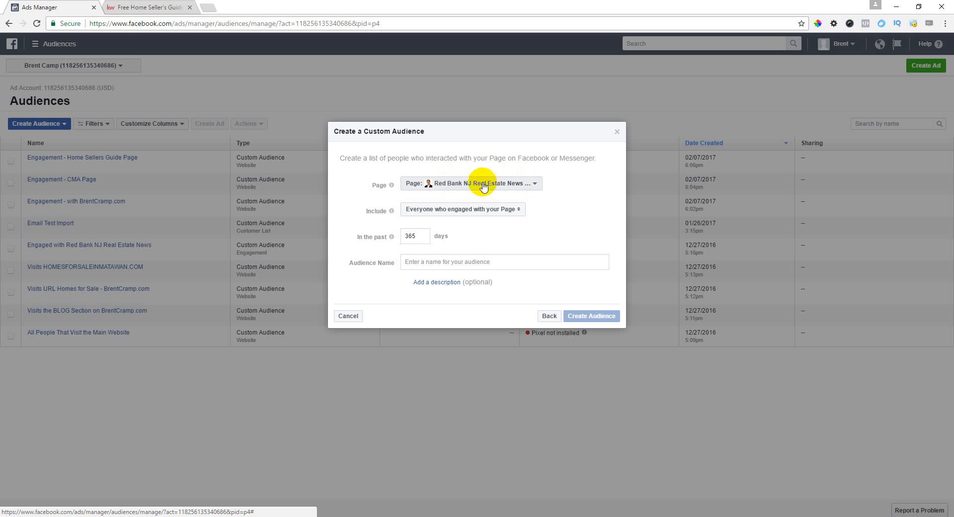
# Name the Page engagement audience "Engagement - REd Bank RE News", create it and finish without any follow-up option.
pyautogui.moveTo(401, 184)
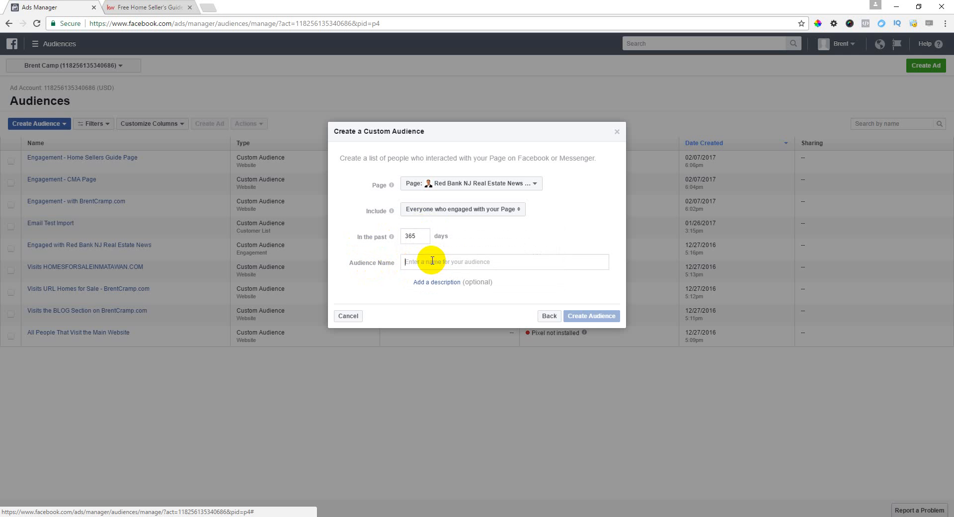
pyautogui.write('Engagement')
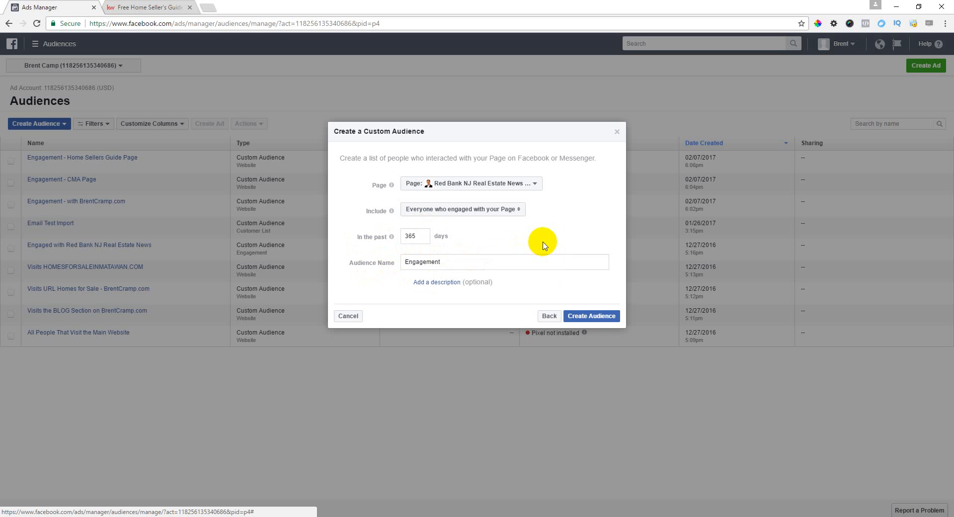
pyautogui.write(' - REd Bank RE News')
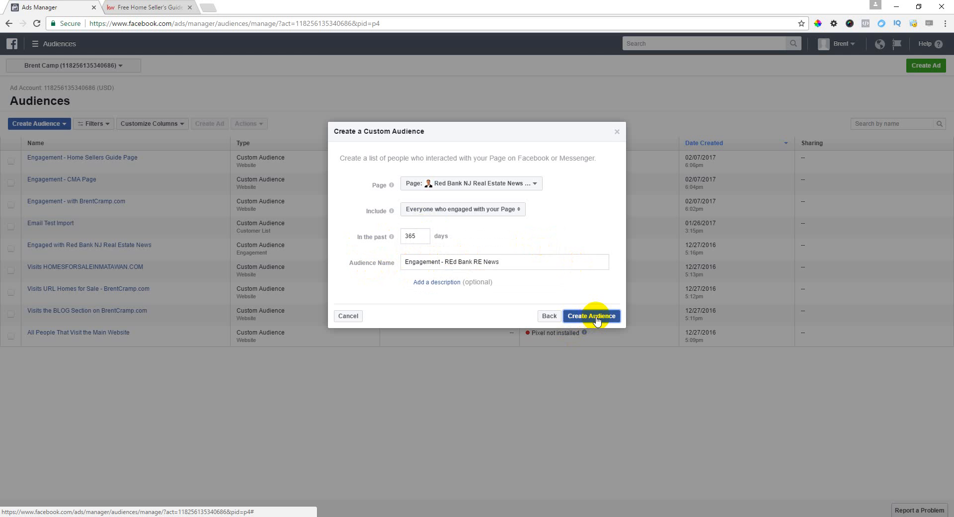
pyautogui.click(576, 317)
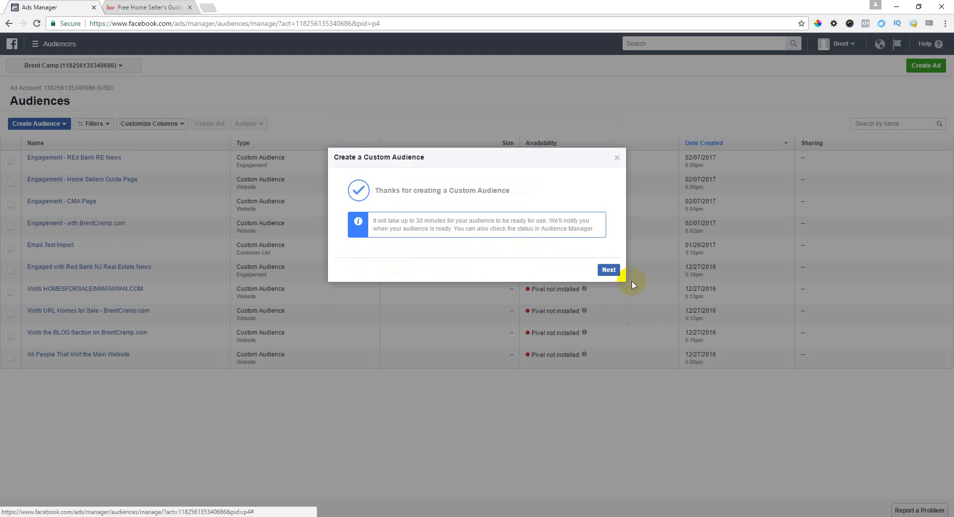
pyautogui.click(614, 271)
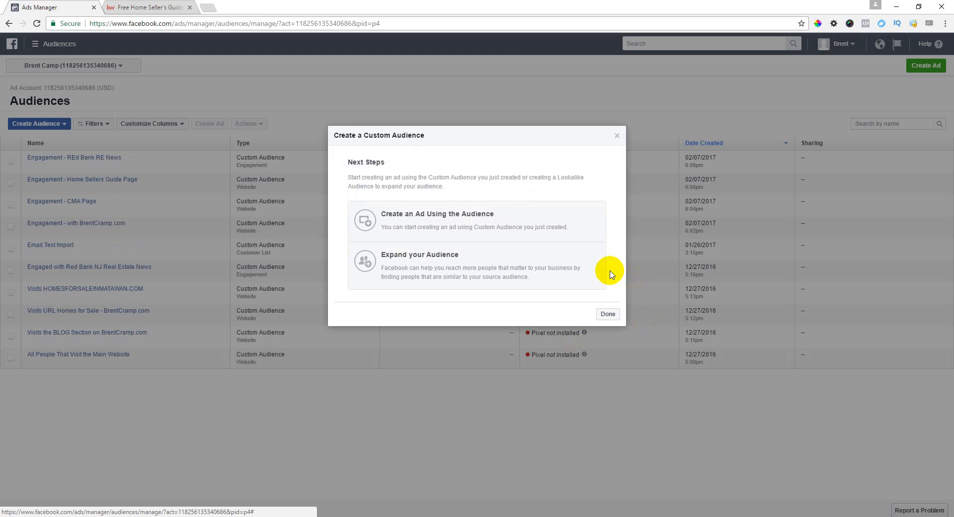
pyautogui.click(608, 313)
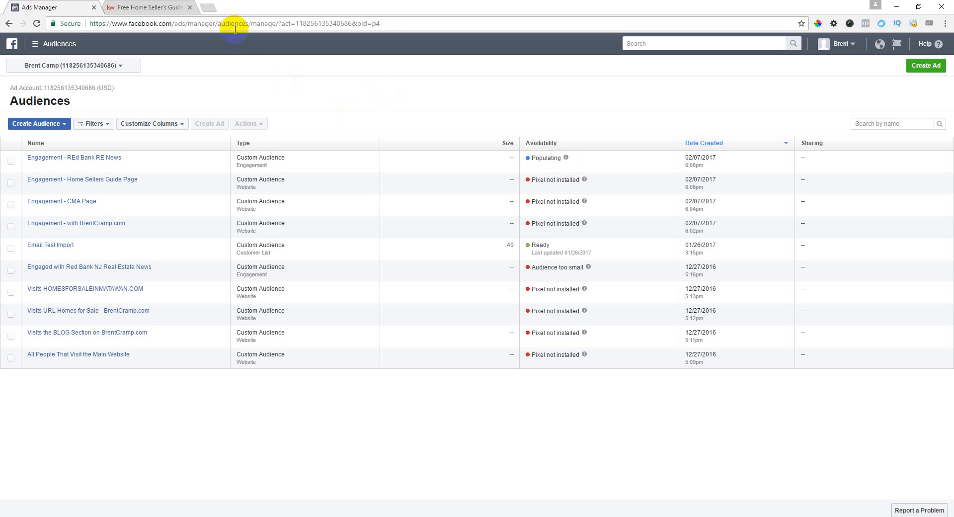
# Open the Pixels page from the full list of Ads Manager tools.
pyautogui.click(49, 50)
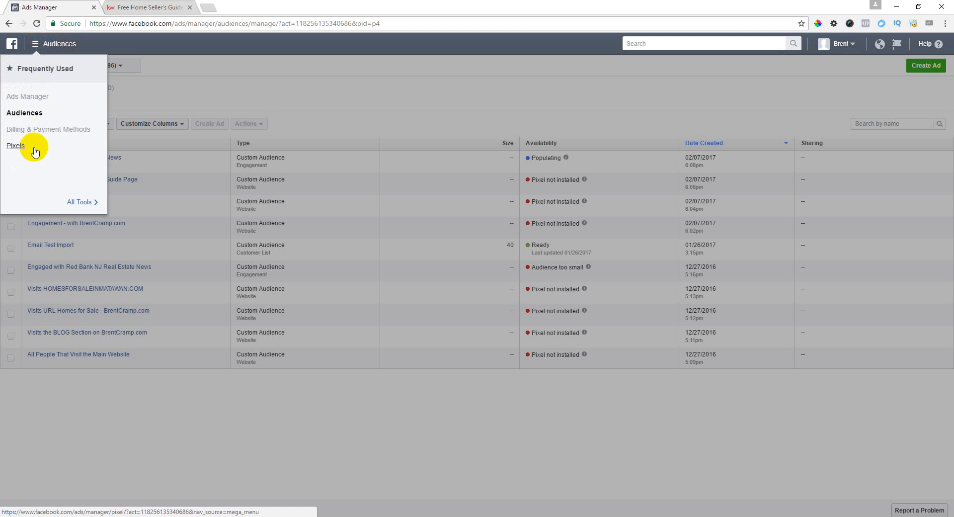
pyautogui.moveTo(79, 202)
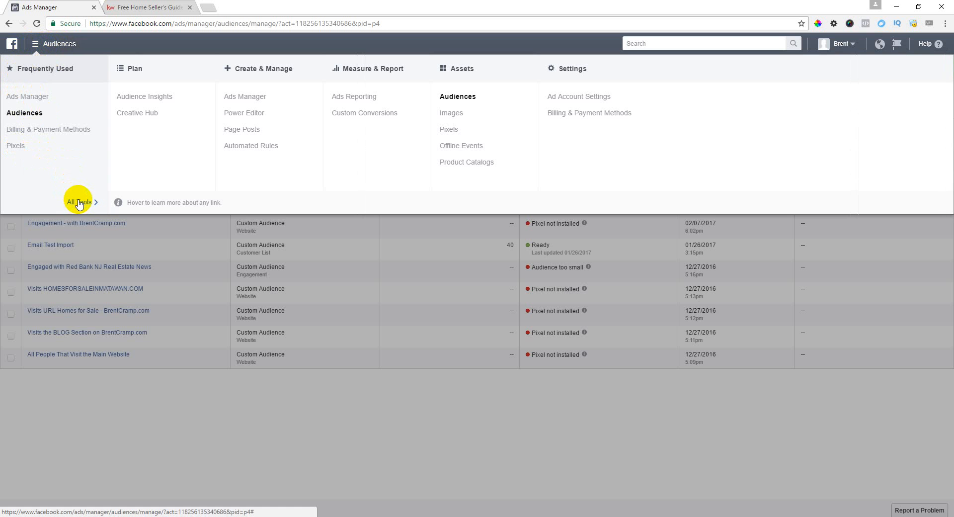
pyautogui.click(453, 131)
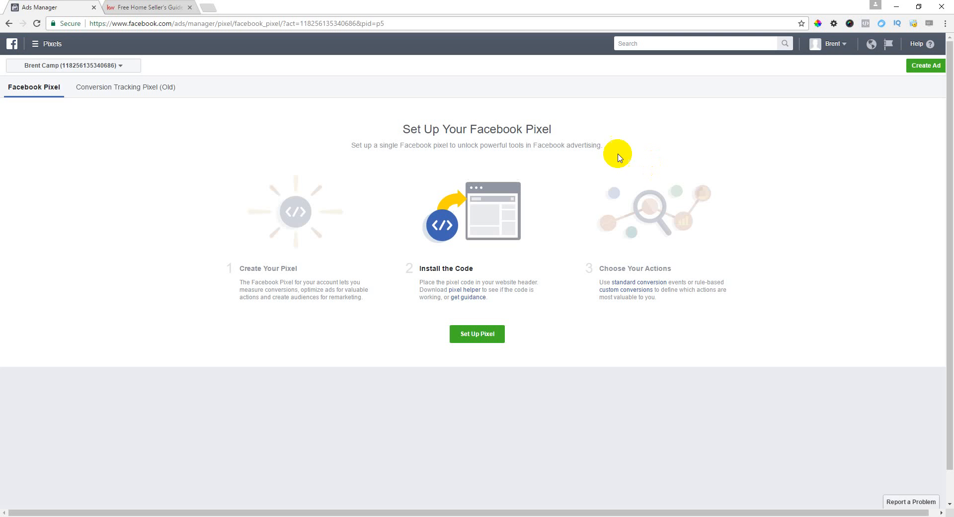